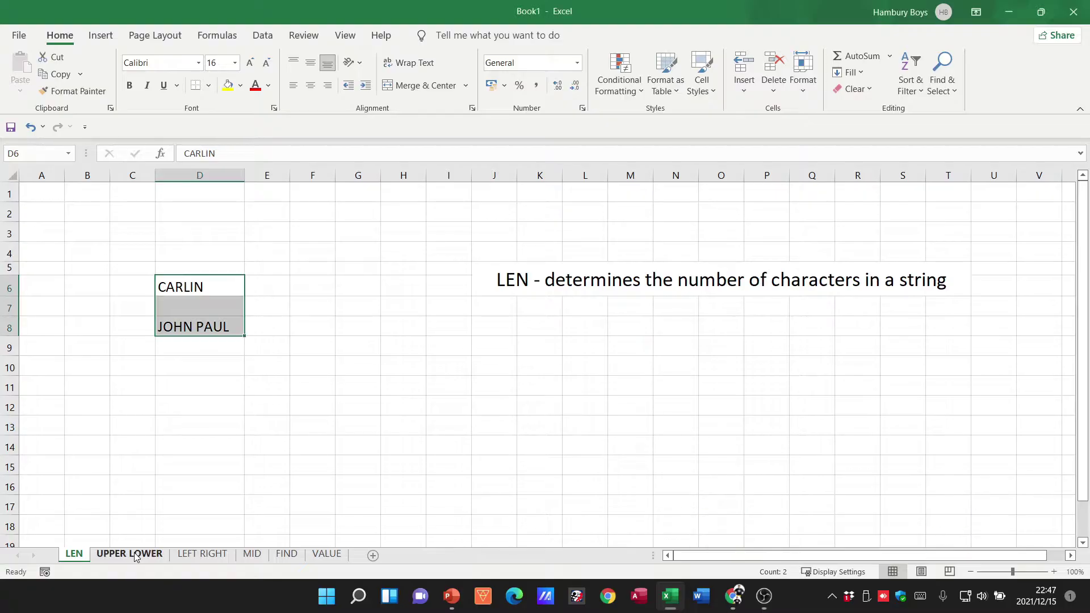
Step: Look through the LEFT RIGHT, MID, FIND and VALUE sheets, then return to LEN
click(200, 557)
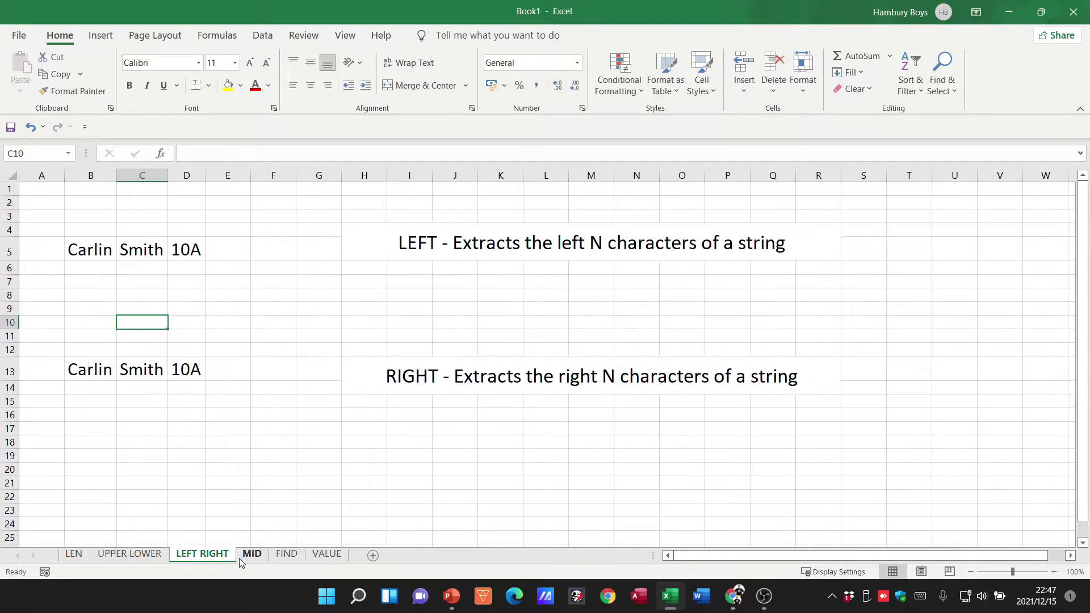
click(251, 556)
click(287, 557)
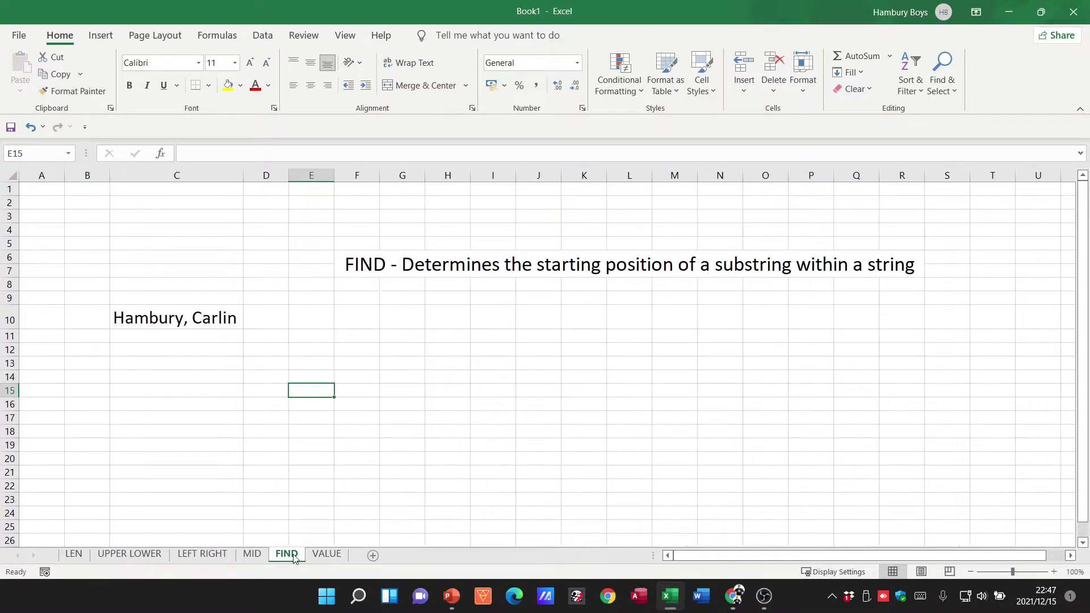
click(325, 555)
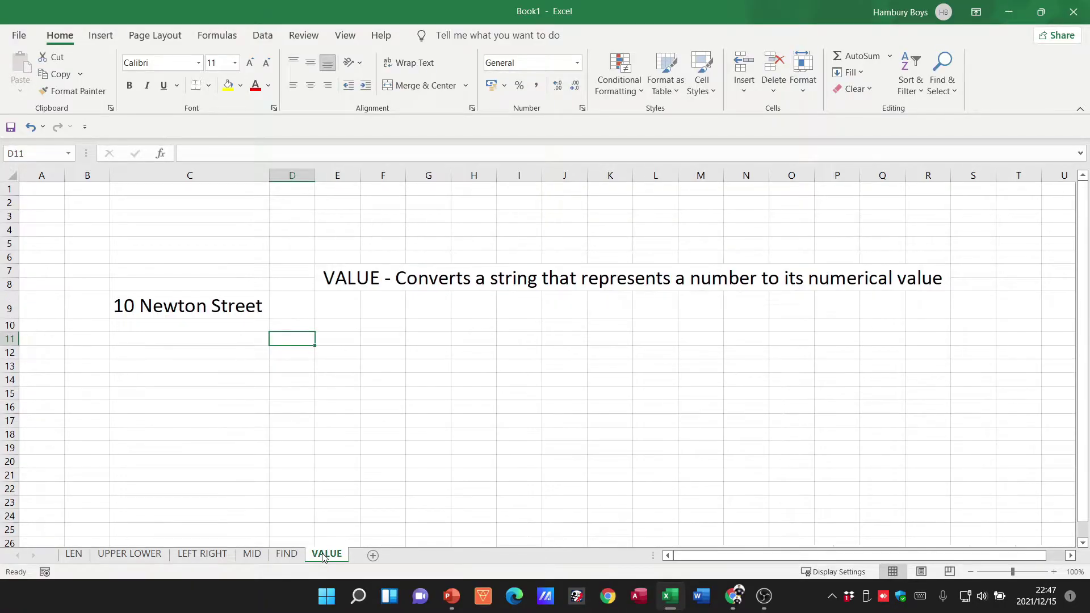
click(75, 557)
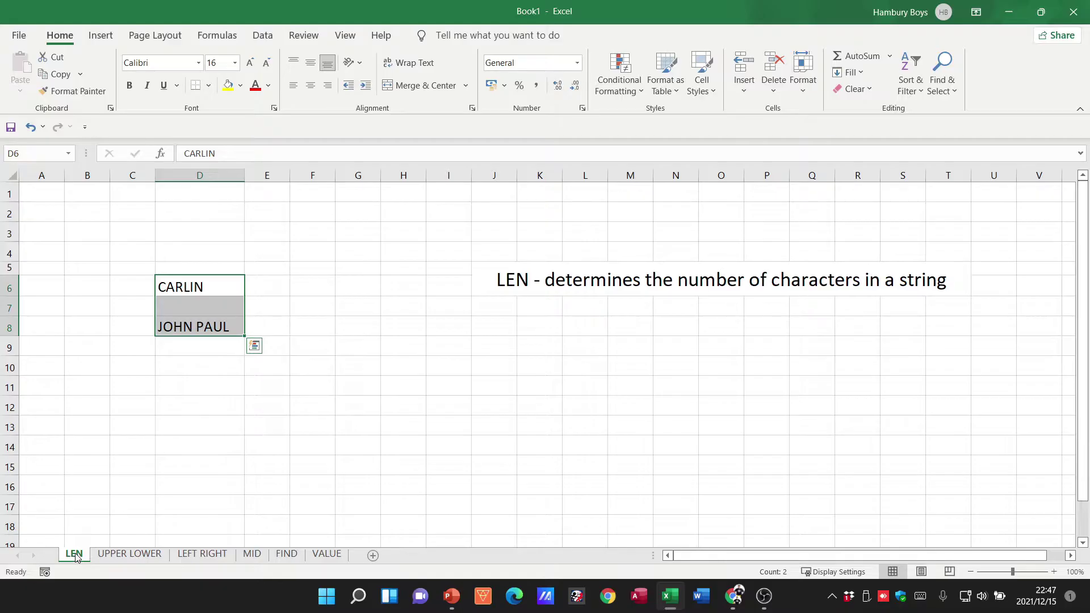
Step: Enter =LEN(D6) in F6, returning 6 for CARLIN, and enlarge the result's font
click(438, 351)
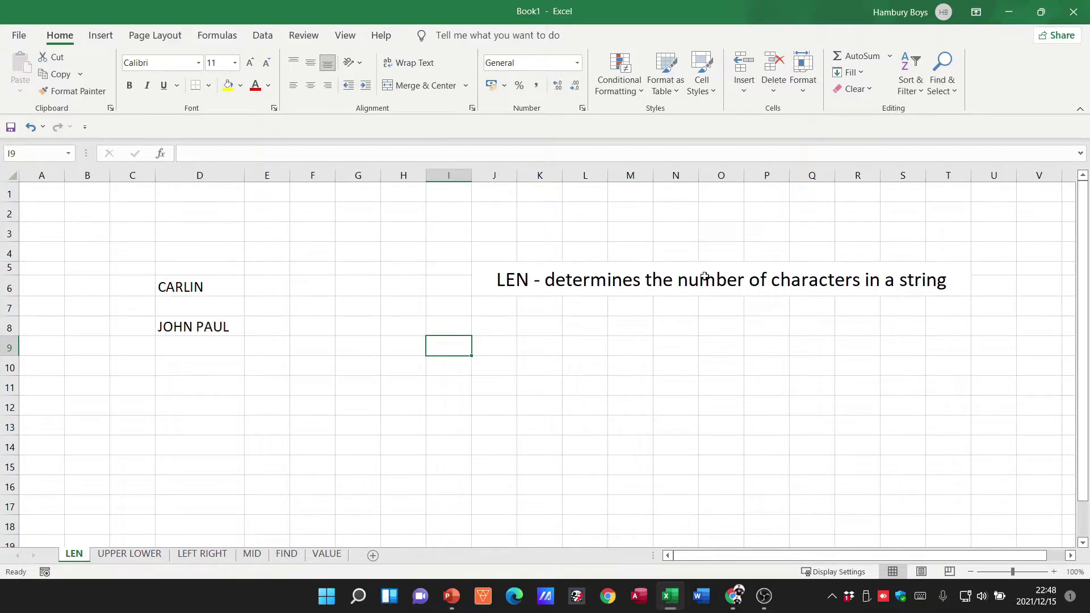
click(316, 288)
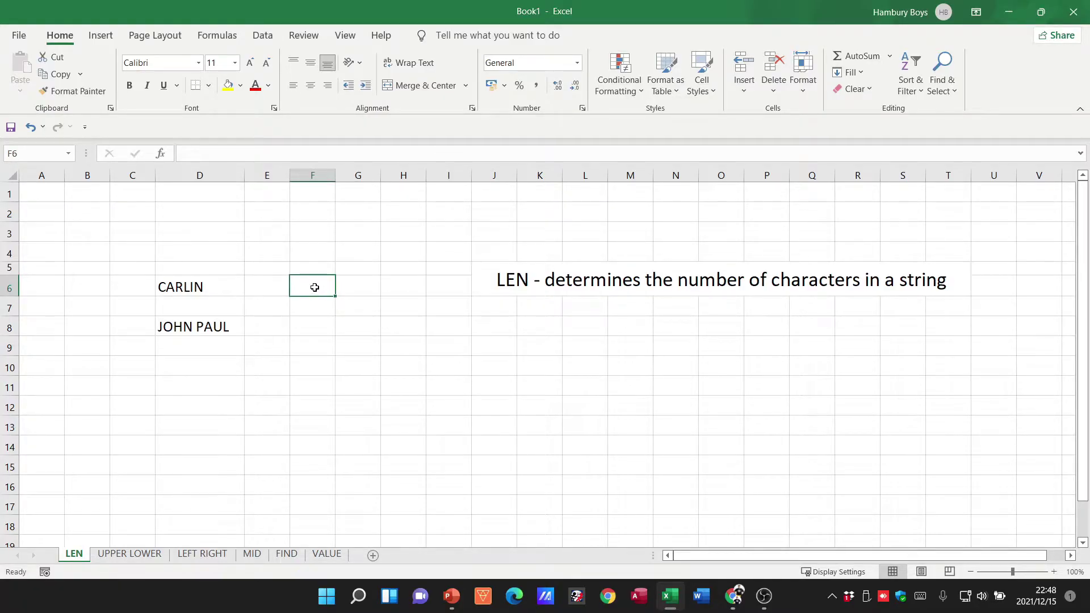
text(=len()
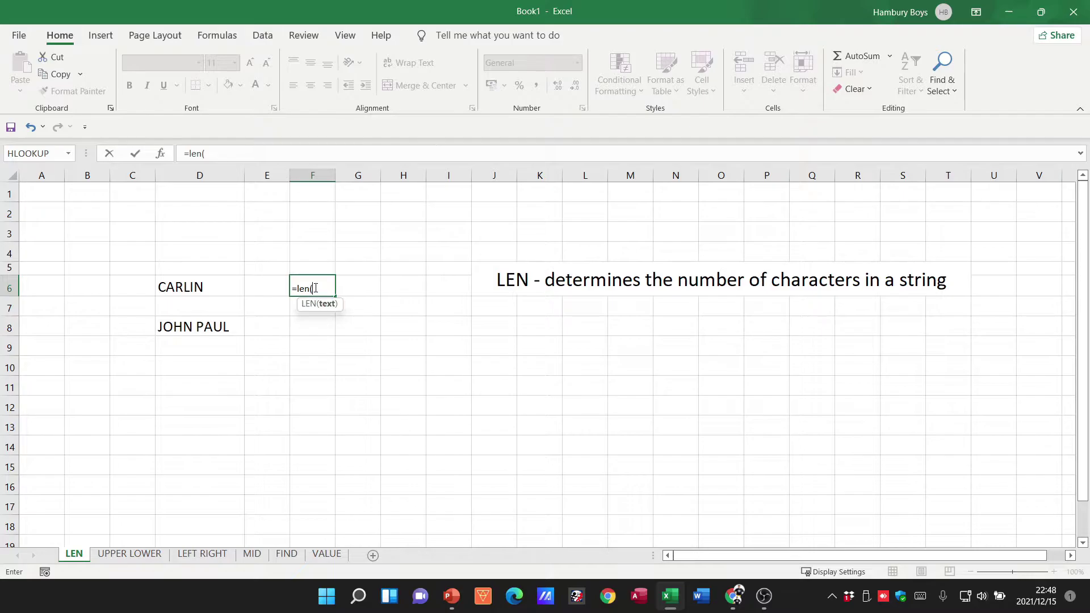
click(179, 284)
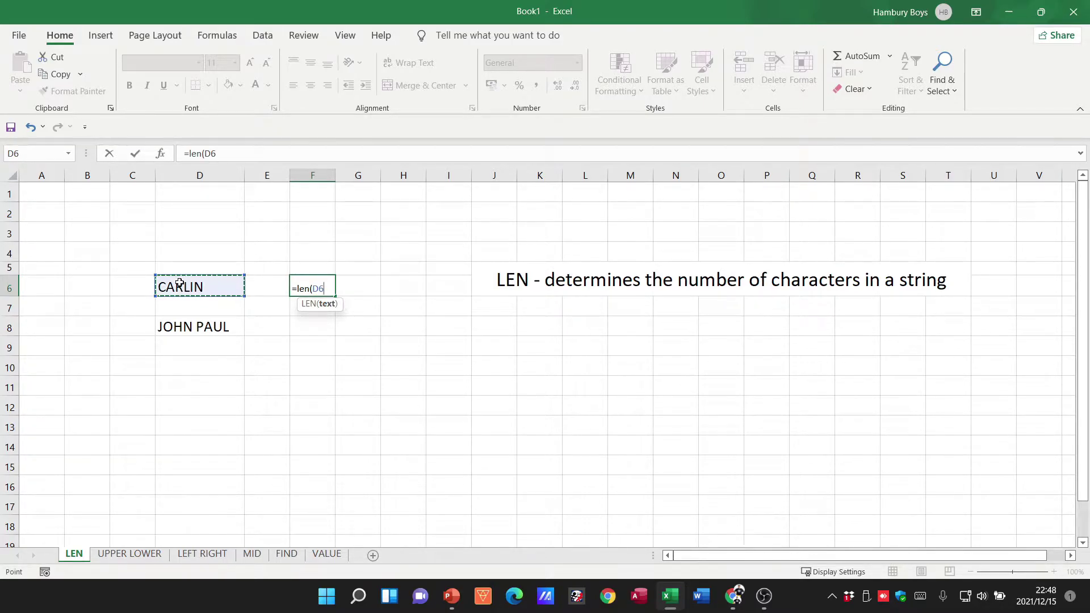
text())
key(Return)
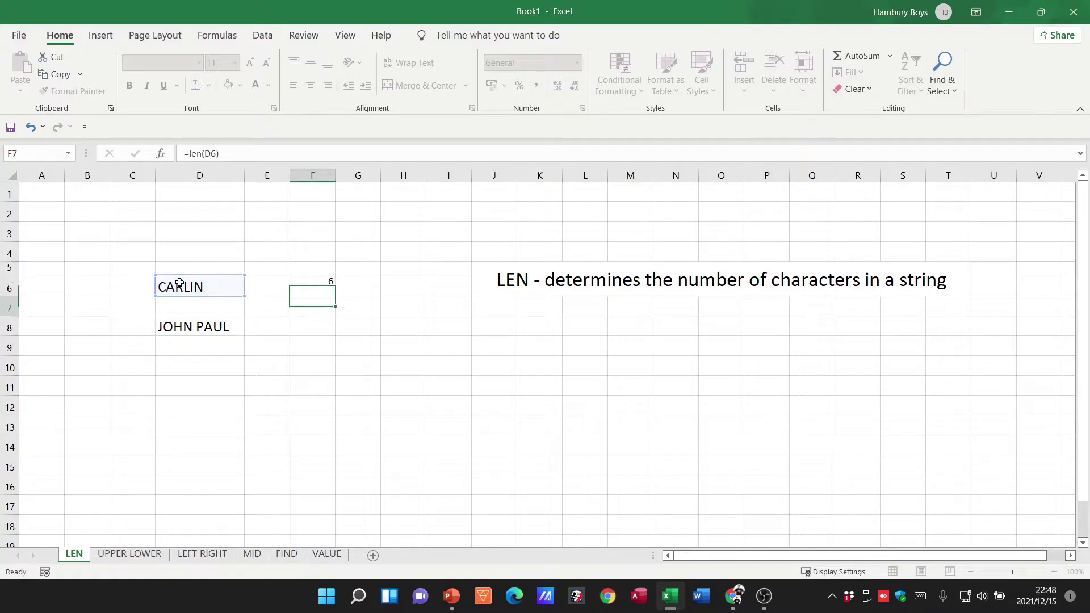
click(324, 285)
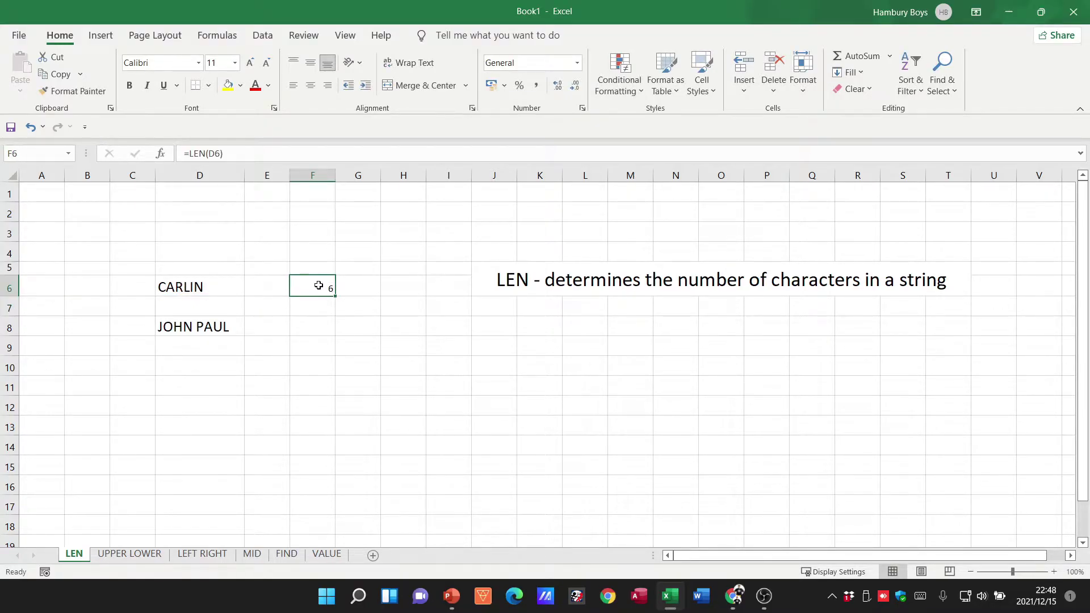
click(251, 62)
click(251, 63)
click(251, 62)
click(252, 63)
click(251, 63)
Step: Enter =LEN(D8) in F8, returning 9 for JOHN PAUL, and enlarge the result's font
click(300, 329)
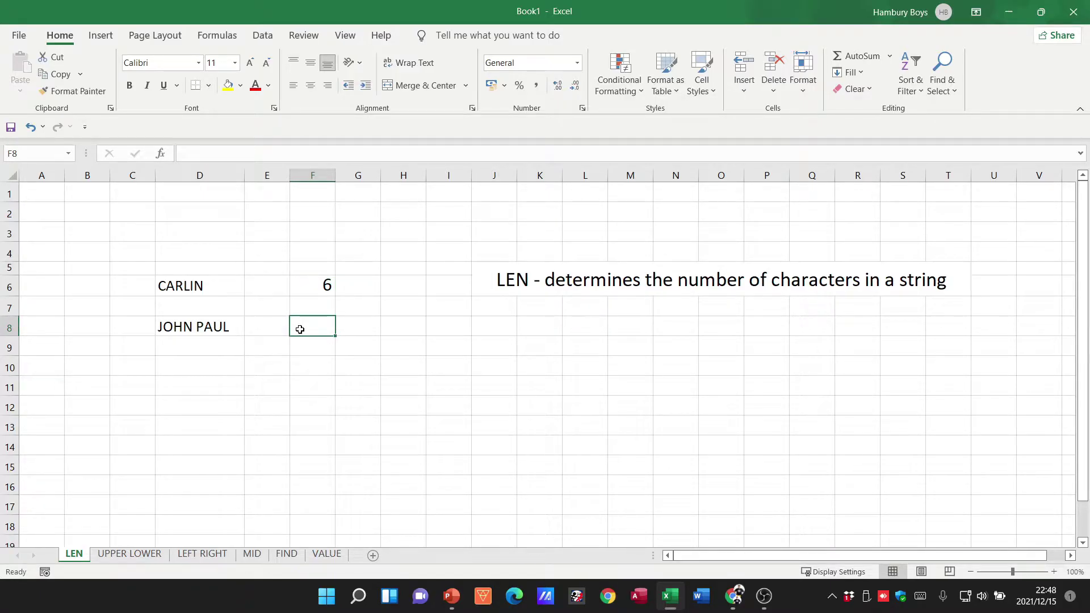
text(=len)
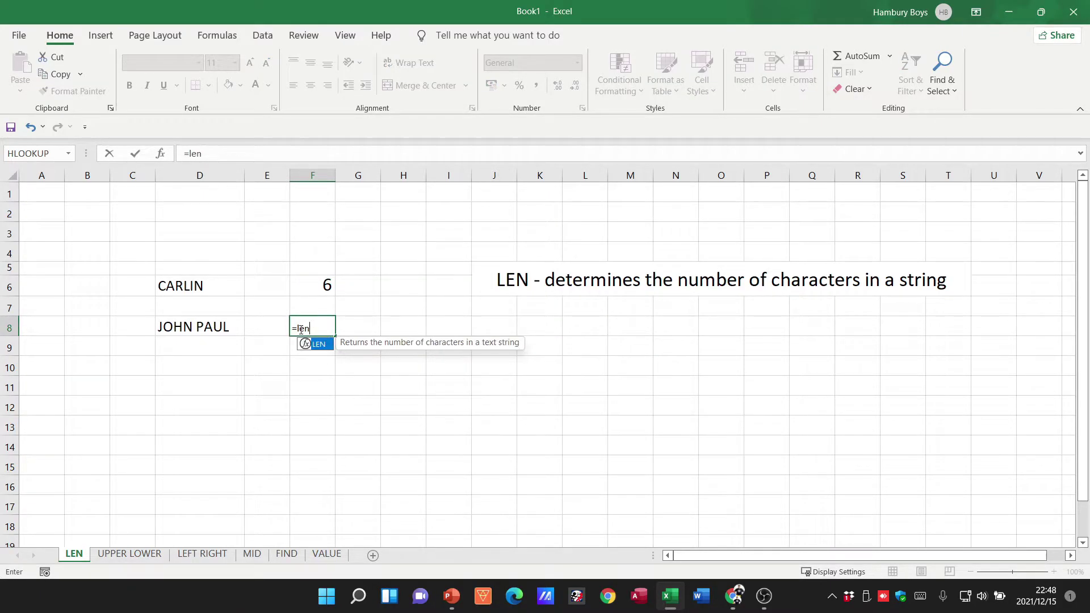
text(()
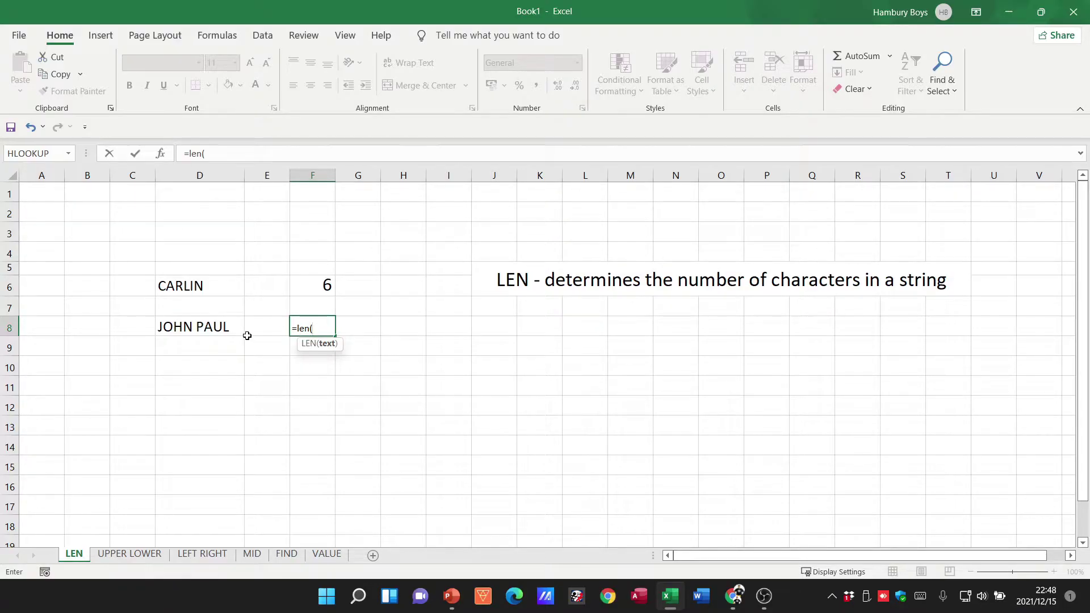
click(224, 325)
text())
key(Return)
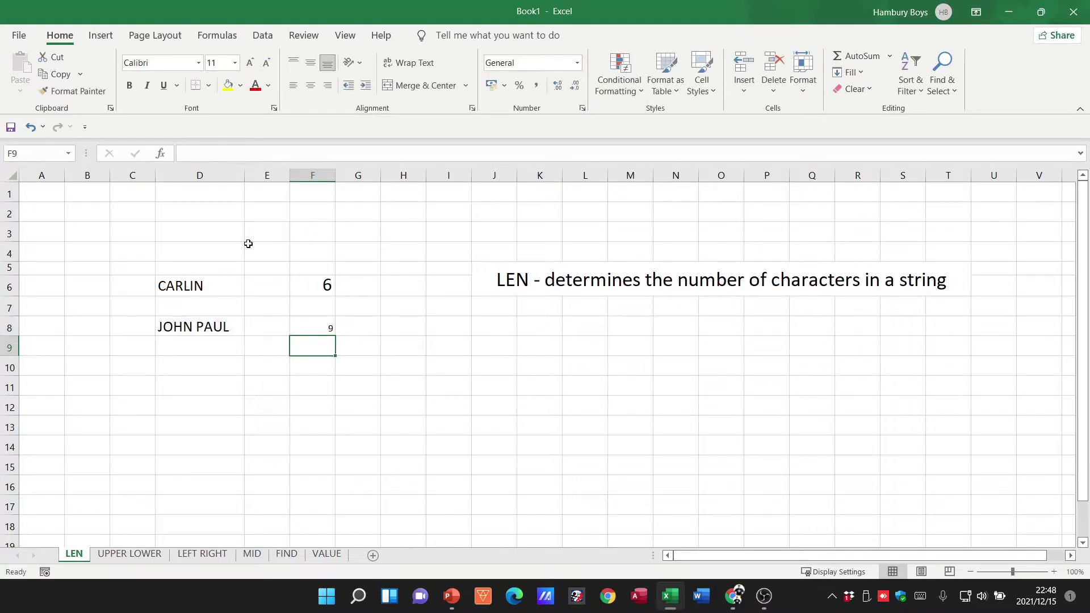
click(322, 327)
click(250, 63)
click(250, 63)
click(249, 64)
click(250, 64)
click(250, 64)
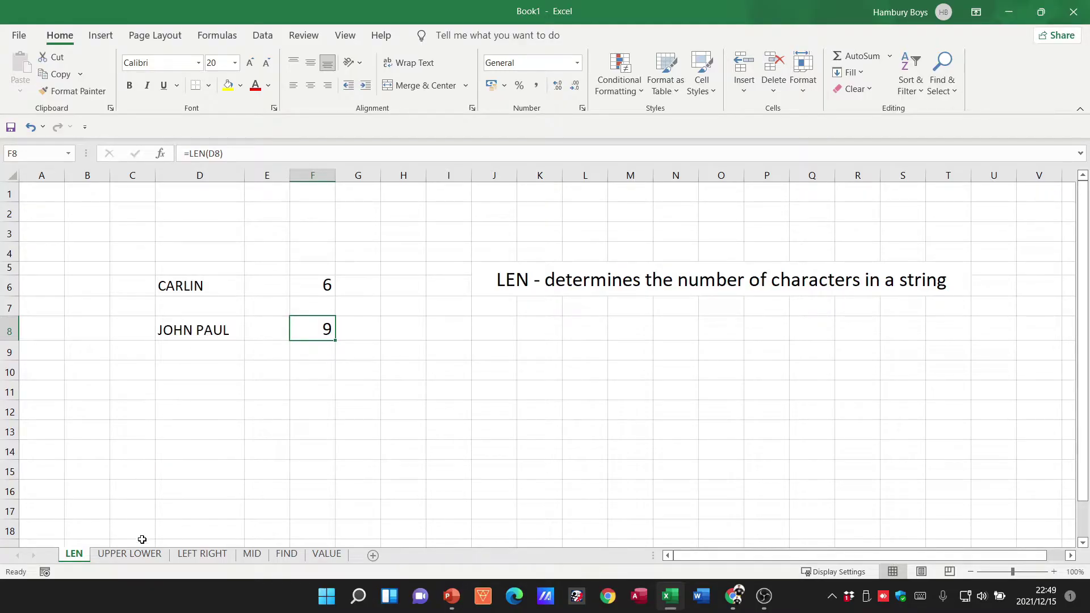
click(134, 555)
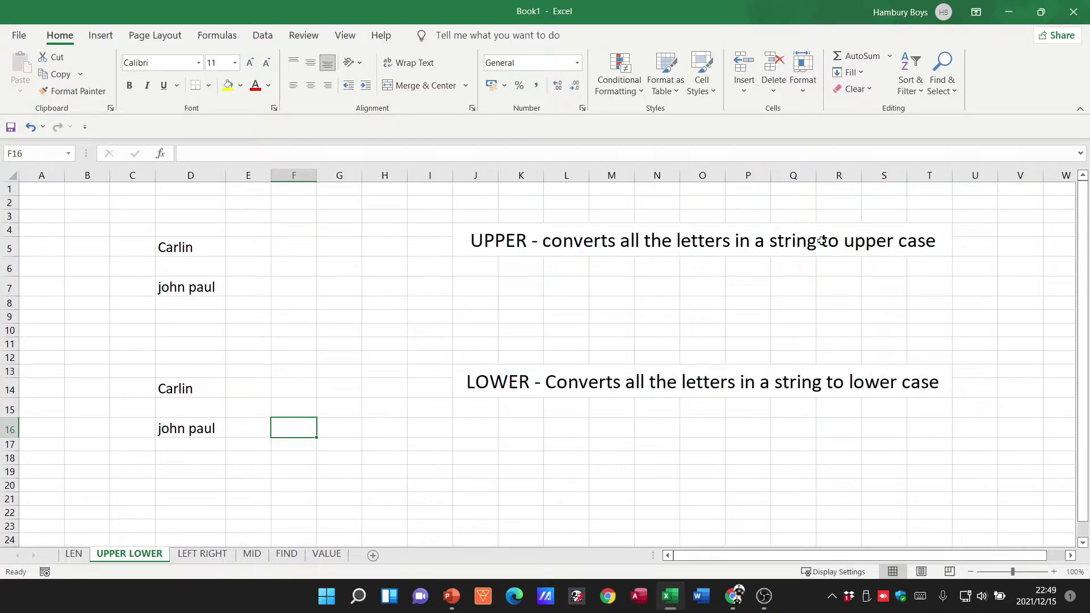
Step: Enter =UPPER(D5) in F5 so it shows CARLIN
click(301, 243)
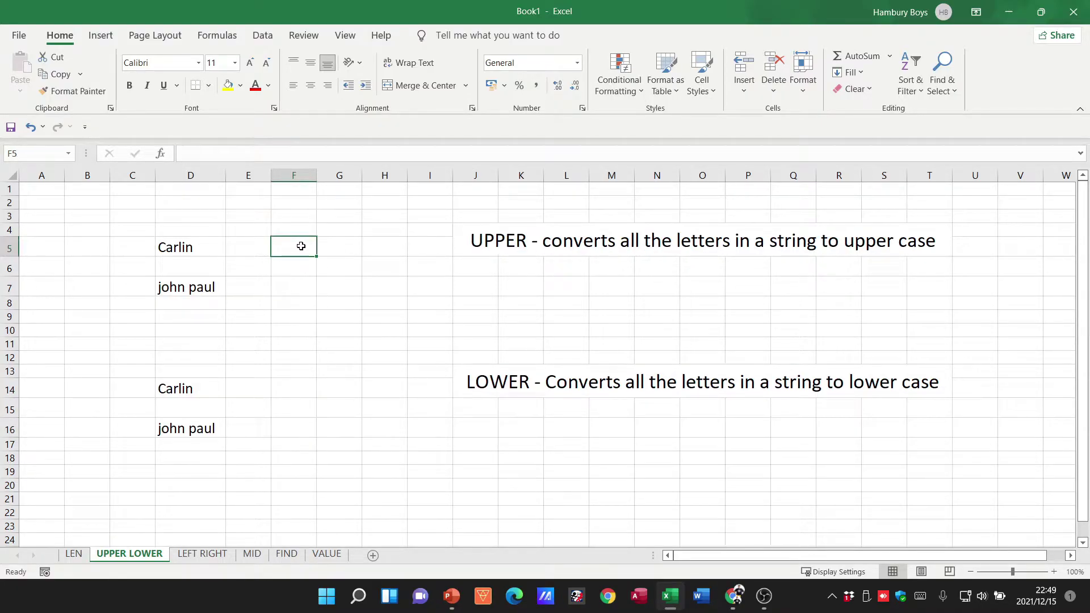
text(=upper)
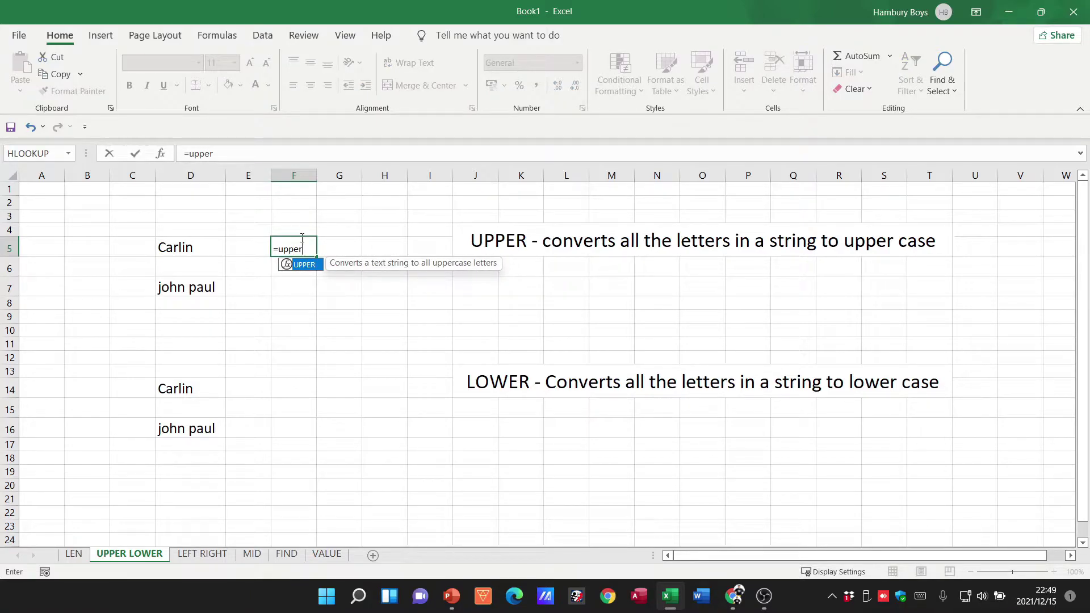
text(()
click(180, 261)
click(183, 246)
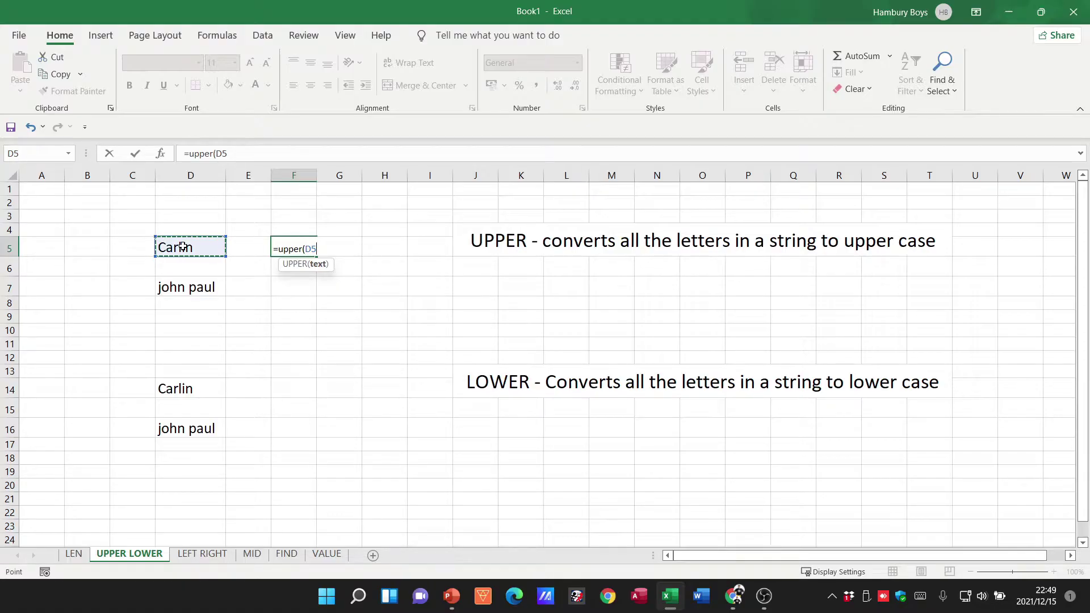
key(Return)
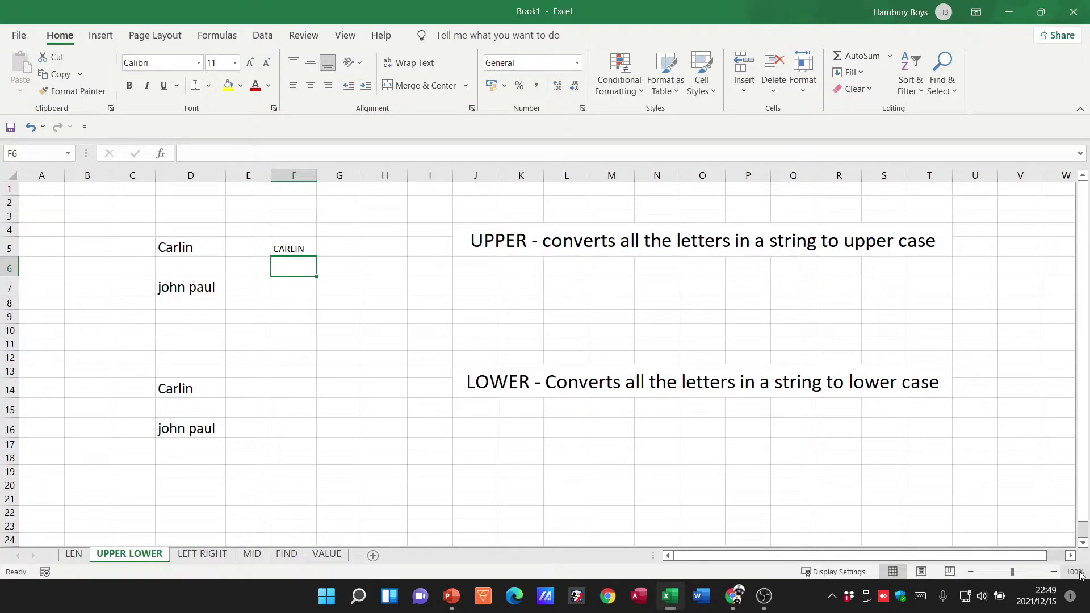
click(1054, 571)
click(1054, 571)
click(1054, 571)
click(1053, 570)
click(1053, 570)
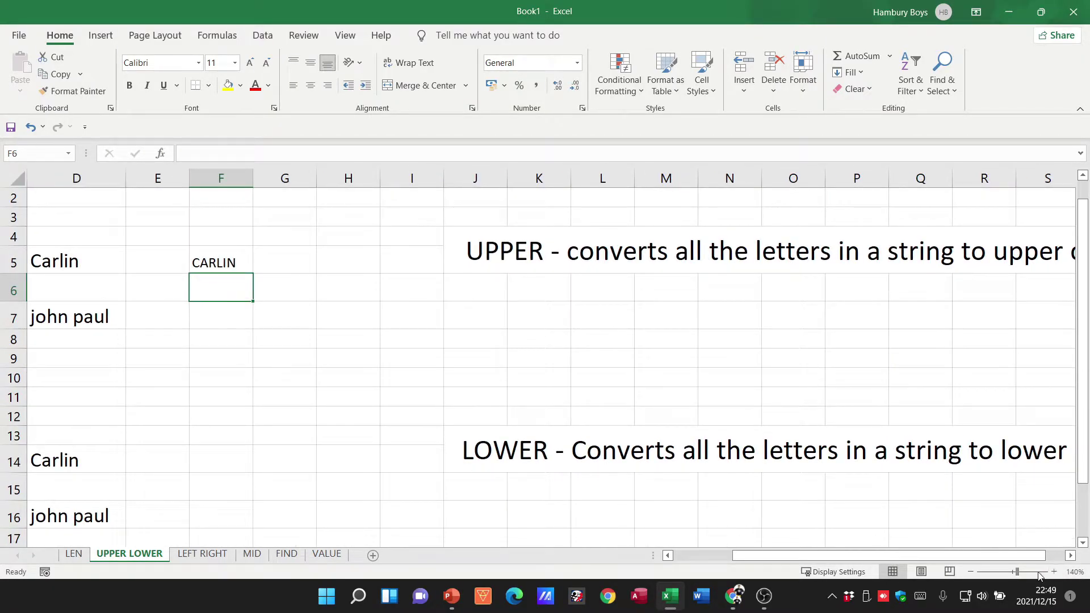
click(971, 572)
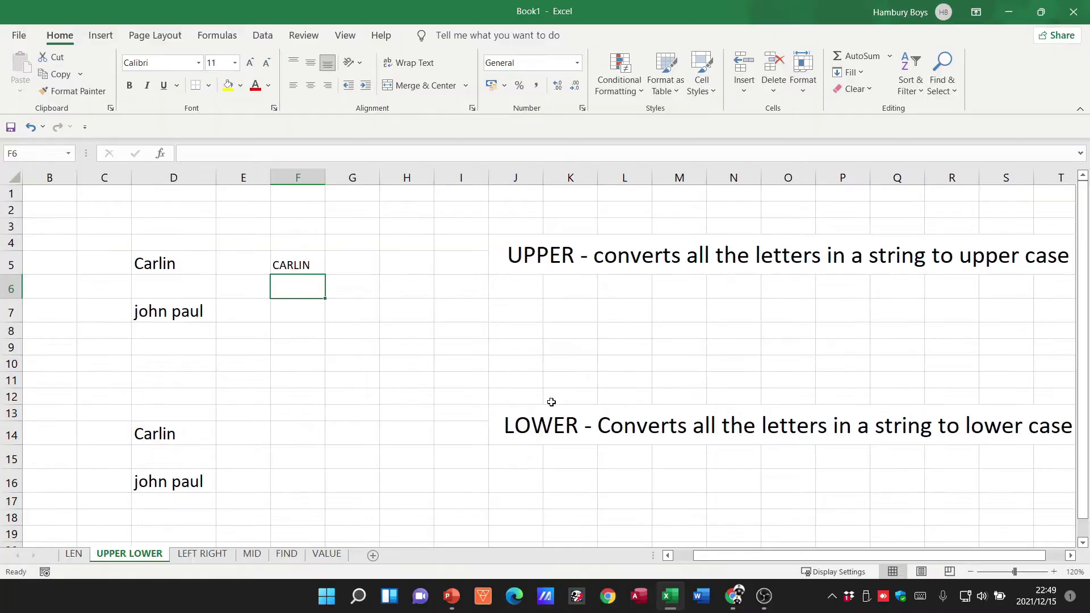
Step: Enter =UPPER(D7) in F7 so it shows JOHN PAUL
click(303, 311)
text(=upp)
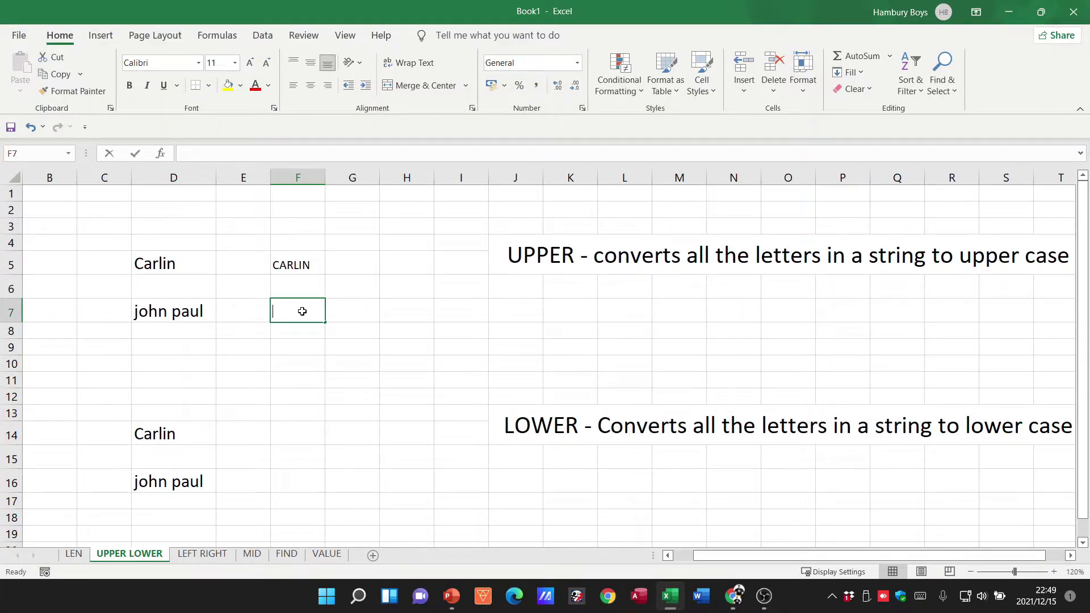
text(er()
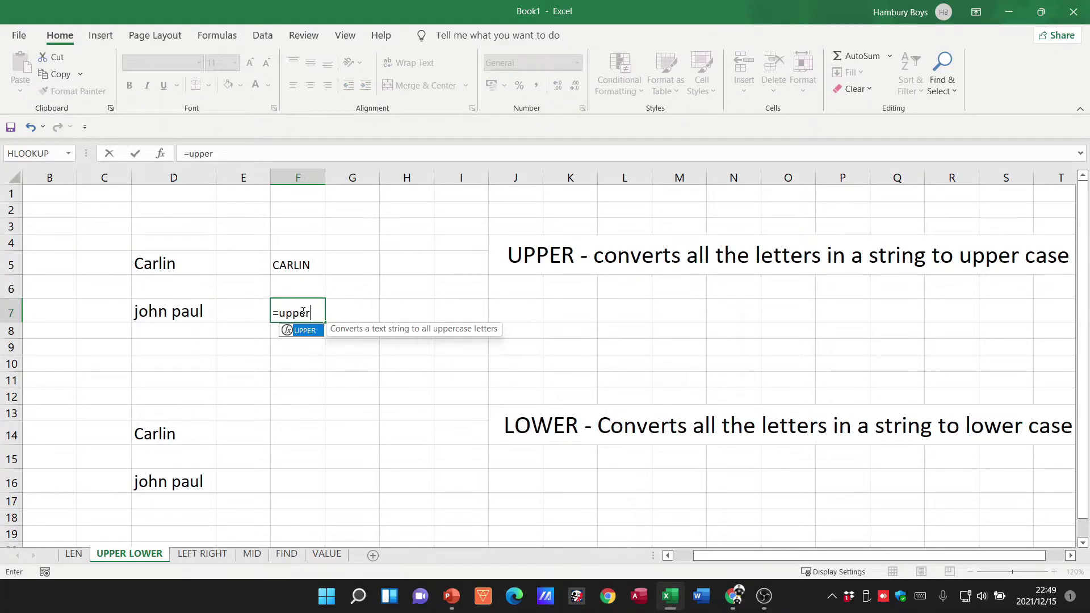
click(193, 313)
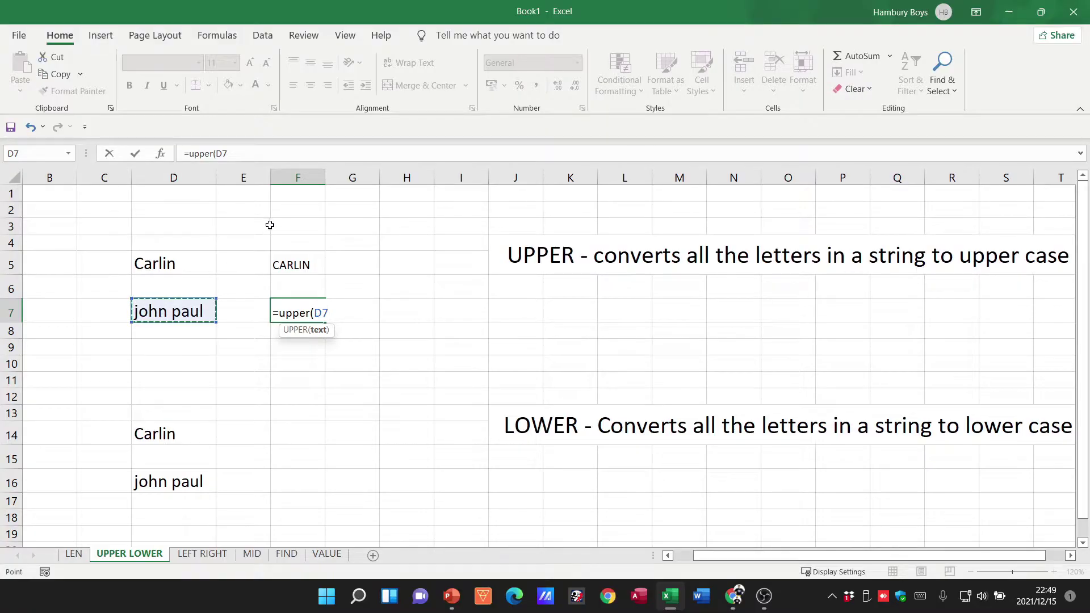
text())
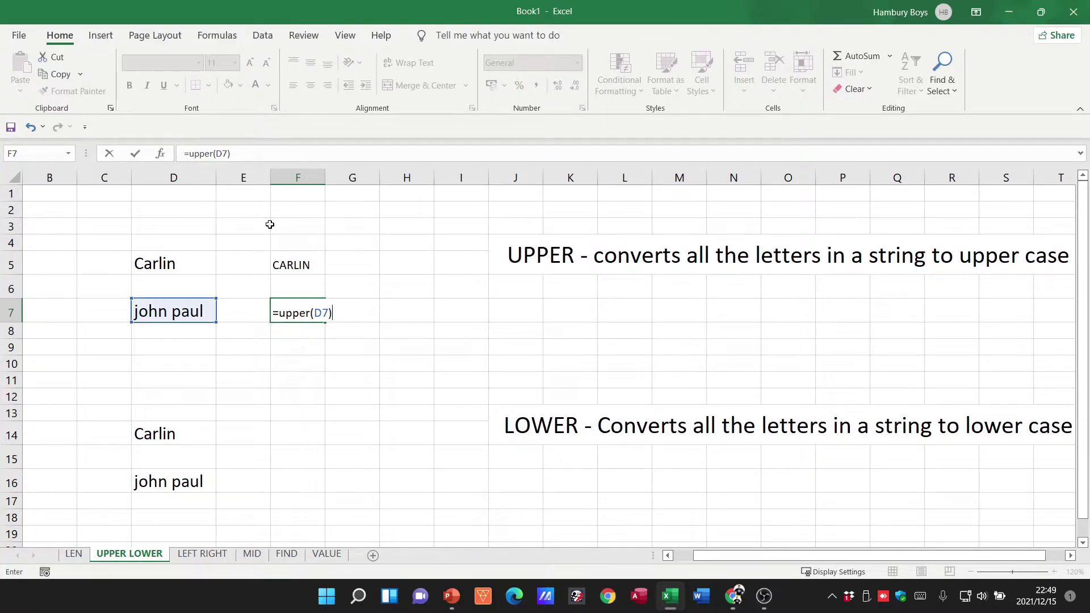
key(Return)
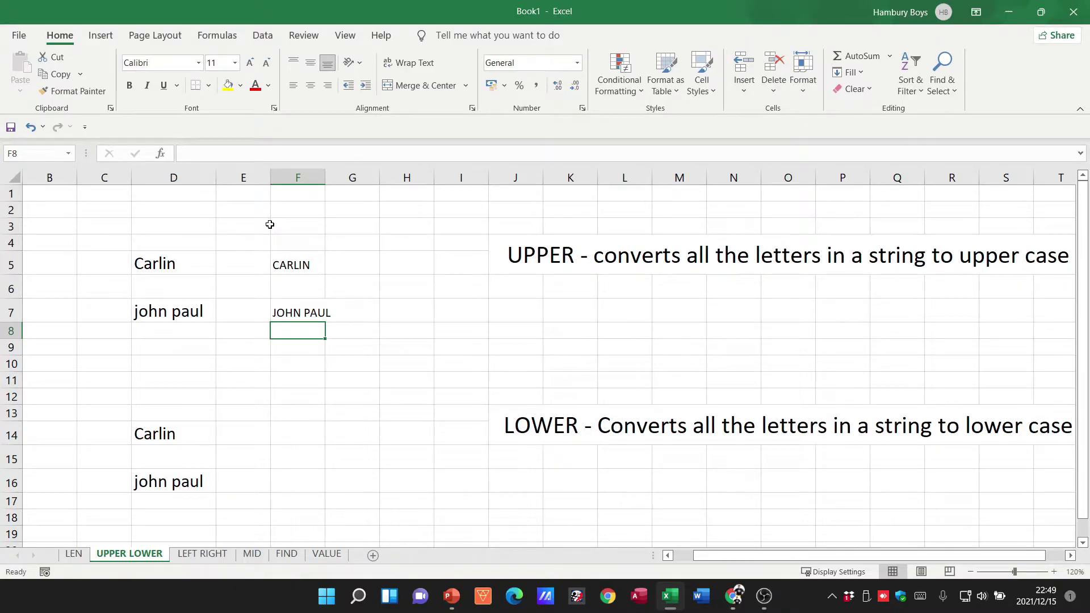
key(Up)
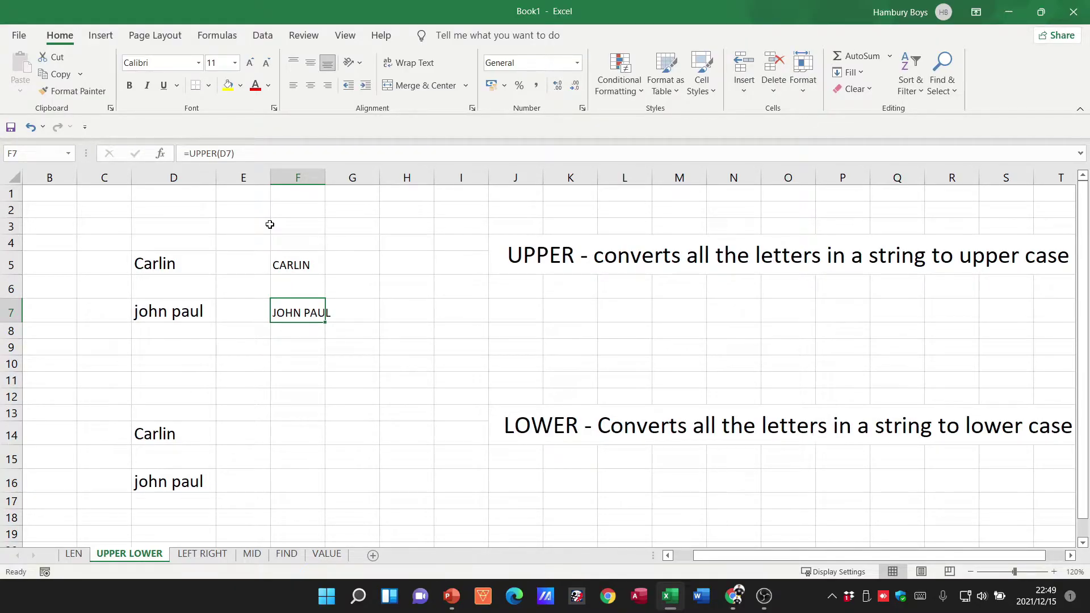
key(Down)
key(Down)
key(Down)
key(Down)
key(Down)
key(Down)
key(Down)
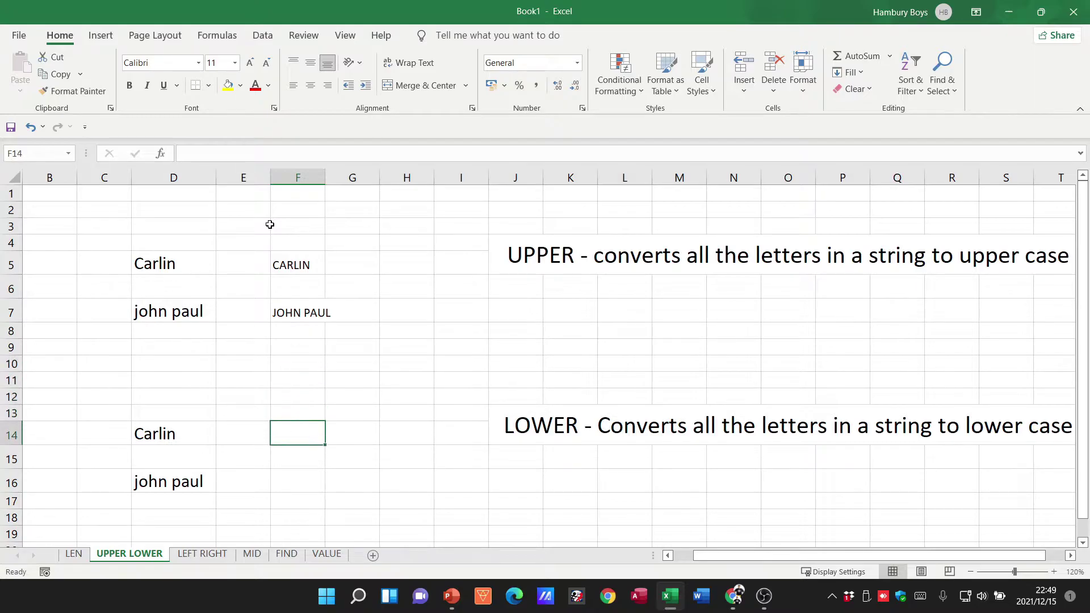
Step: Overtype the LOWER samples in D14 and D16 as CARLIN and JOHN PAUL
key(Left)
key(Left)
key(Left)
key(Right)
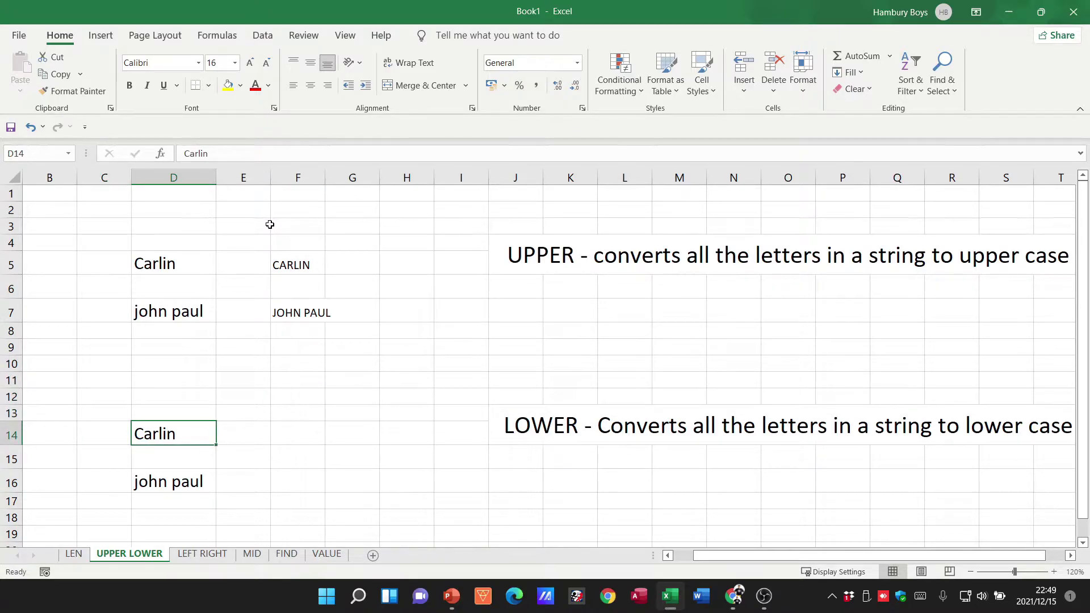
text(CARLIN)
key(Return)
key(Down)
text(JOHN PAUL)
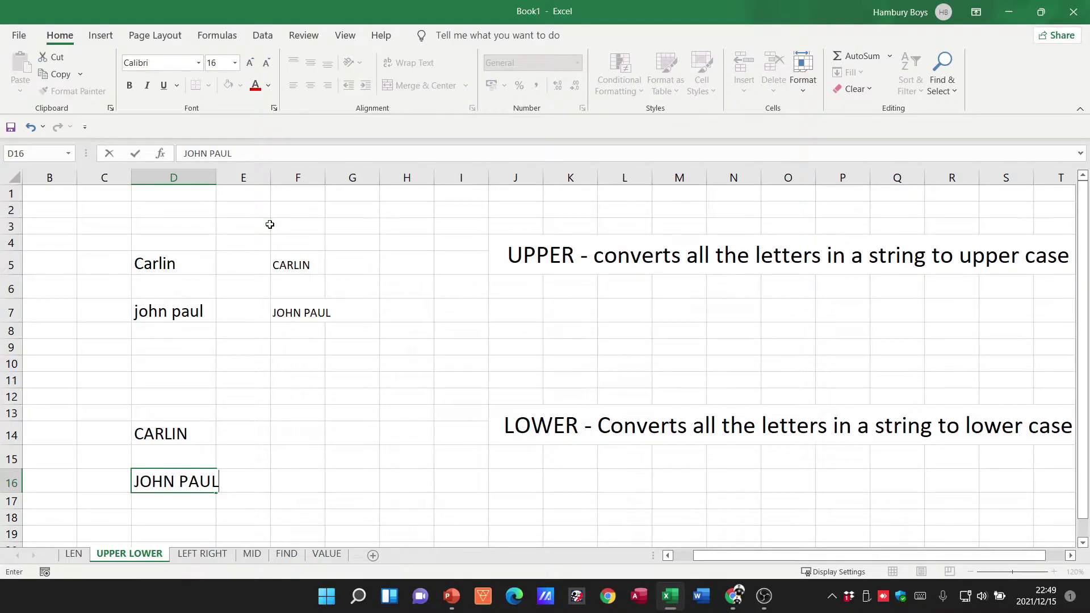
key(Up)
key(Up)
key(Right)
key(Right)
key(Right)
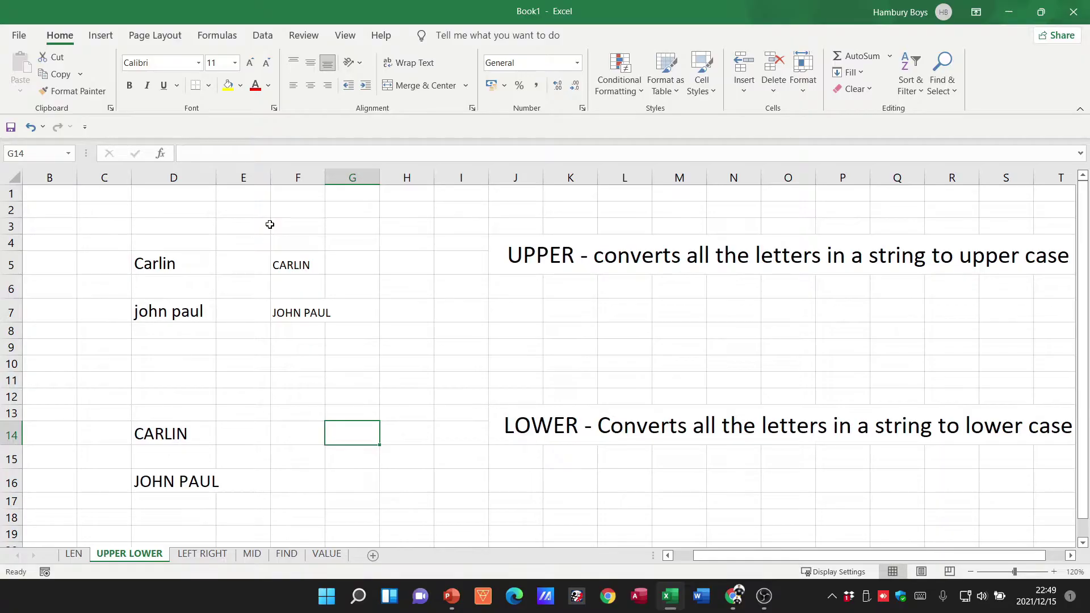
Step: Enter =LOWER(D14) in F14 and =LOWER(D16) in F16, returning carlin and john paul
key(Left)
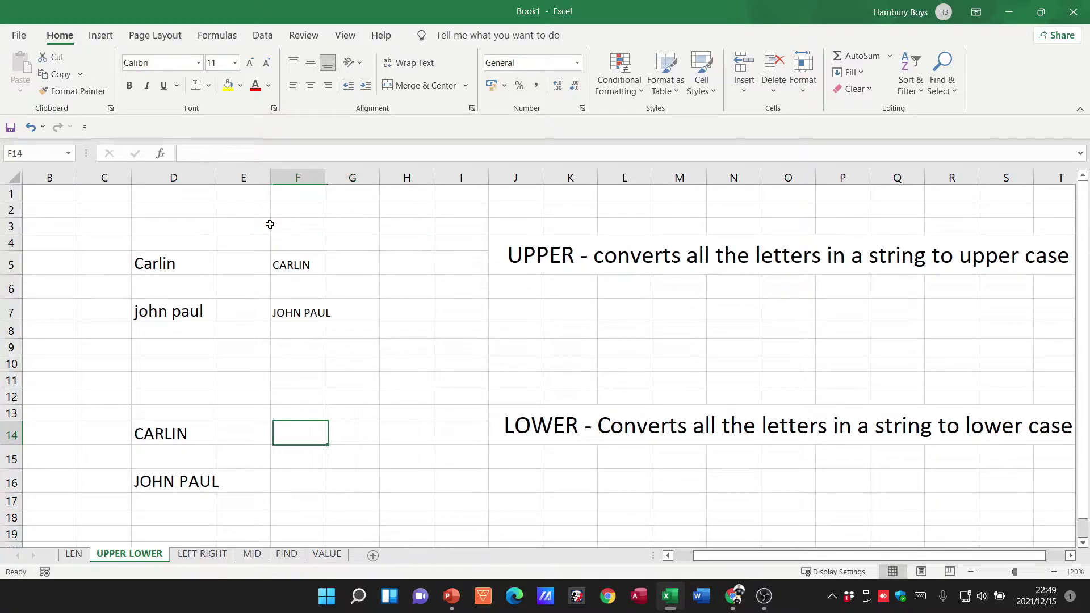
text(=)
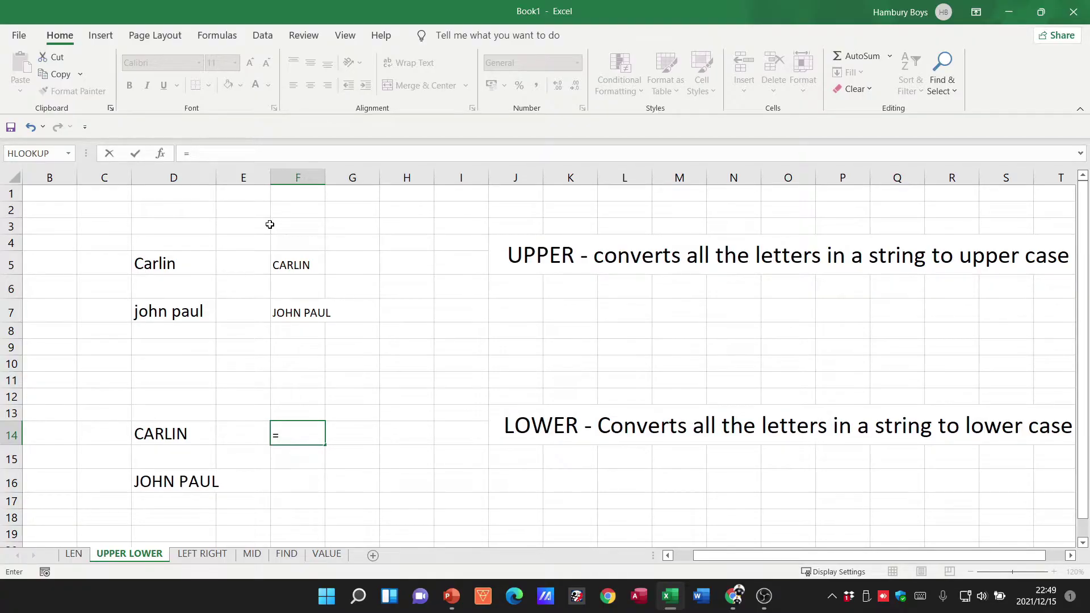
text(lower()
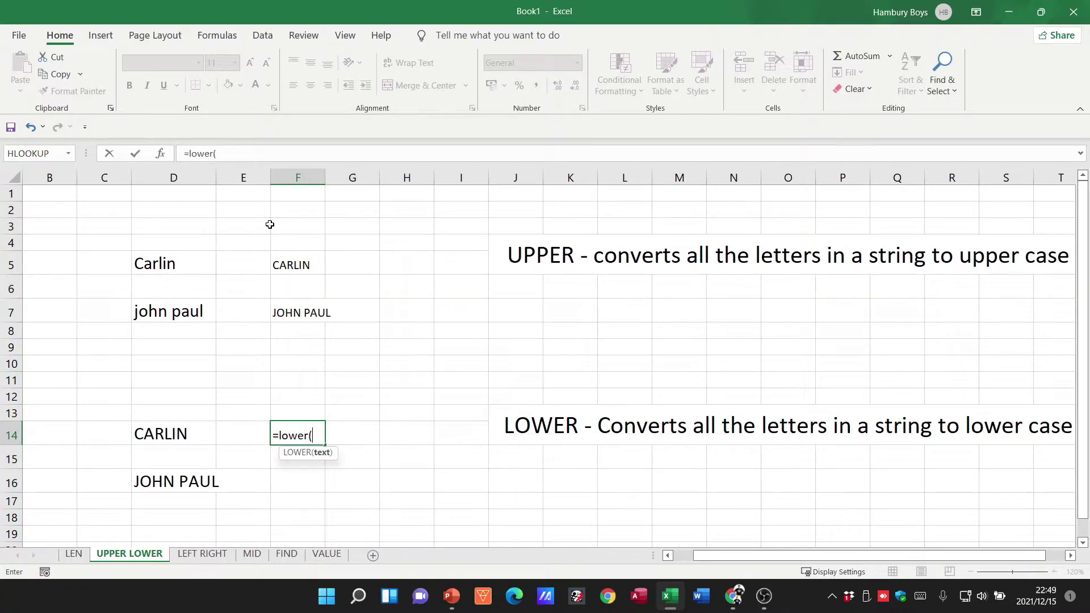
click(178, 435)
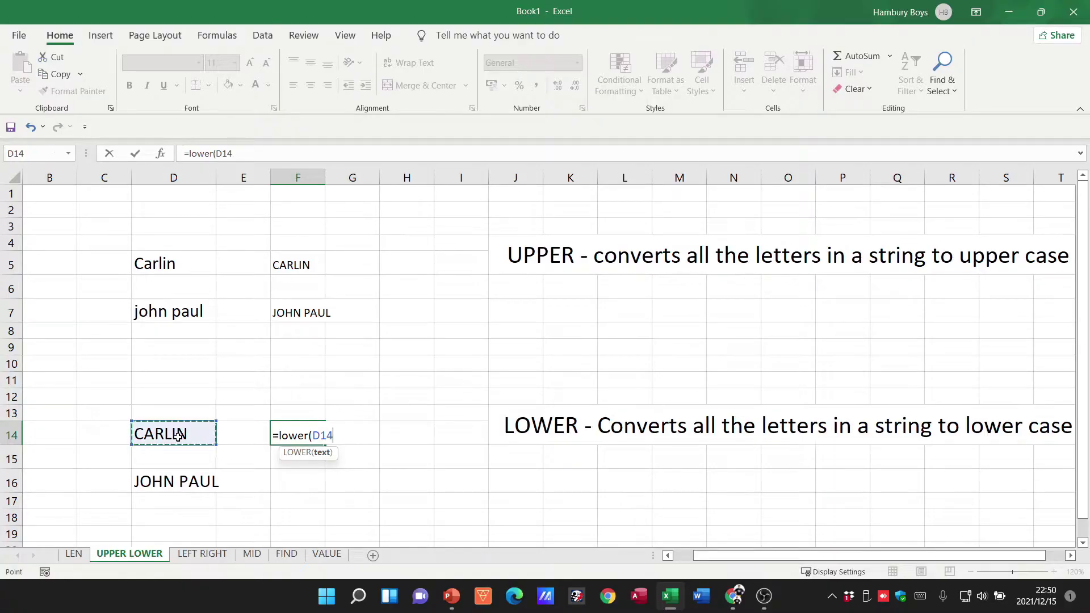
key(Return)
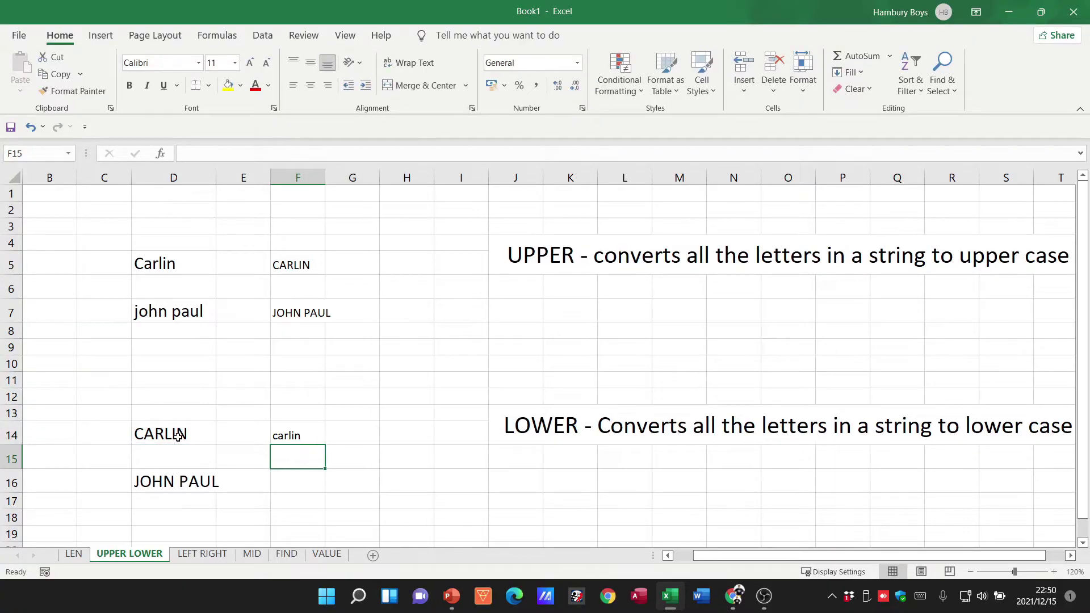
key(Down)
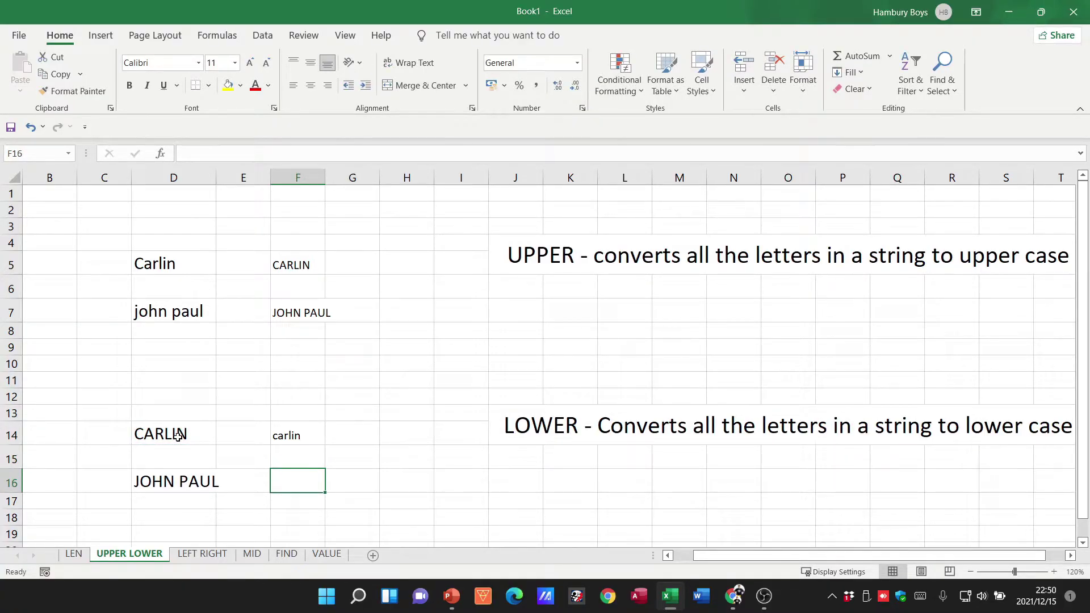
text(=)
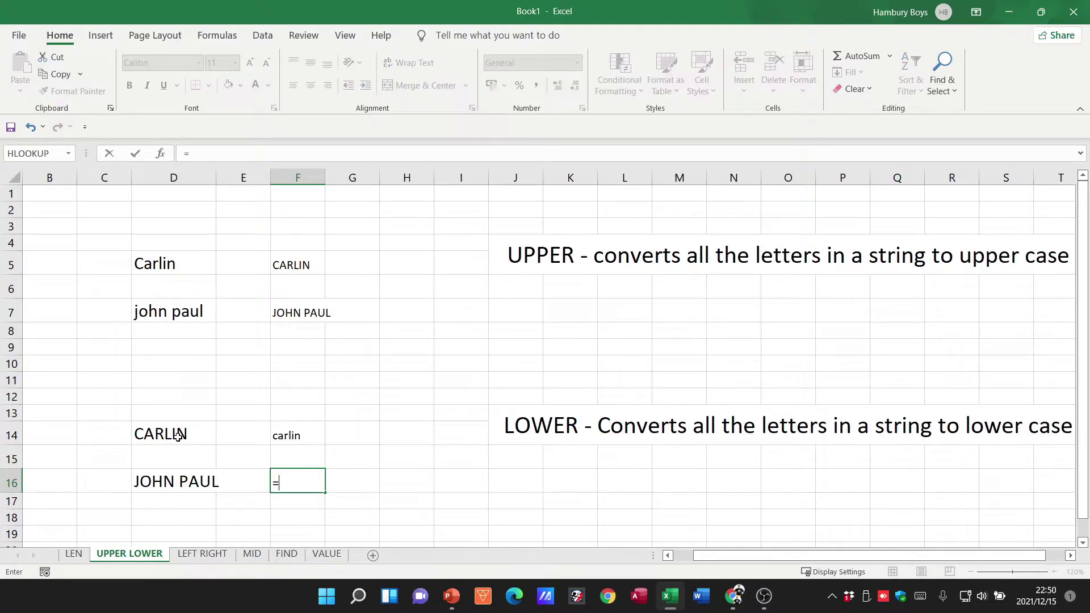
text(lower()
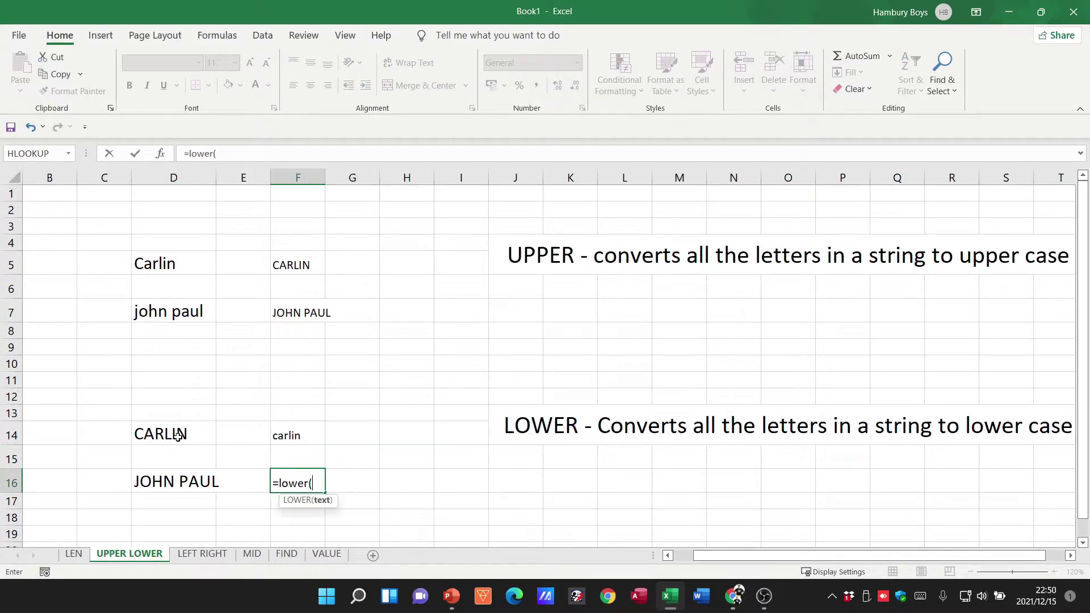
click(185, 481)
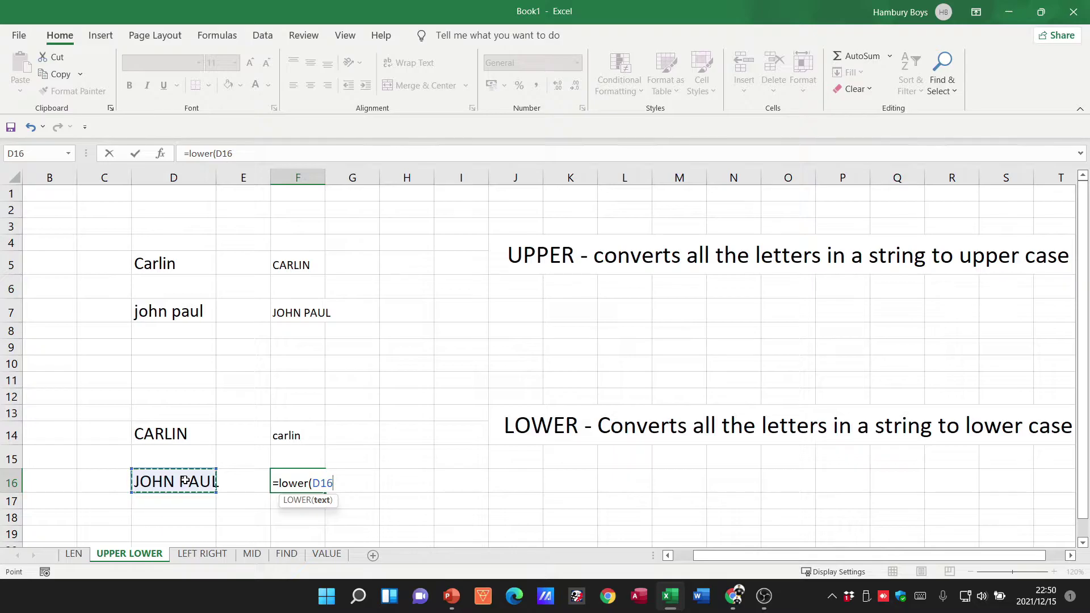
text())
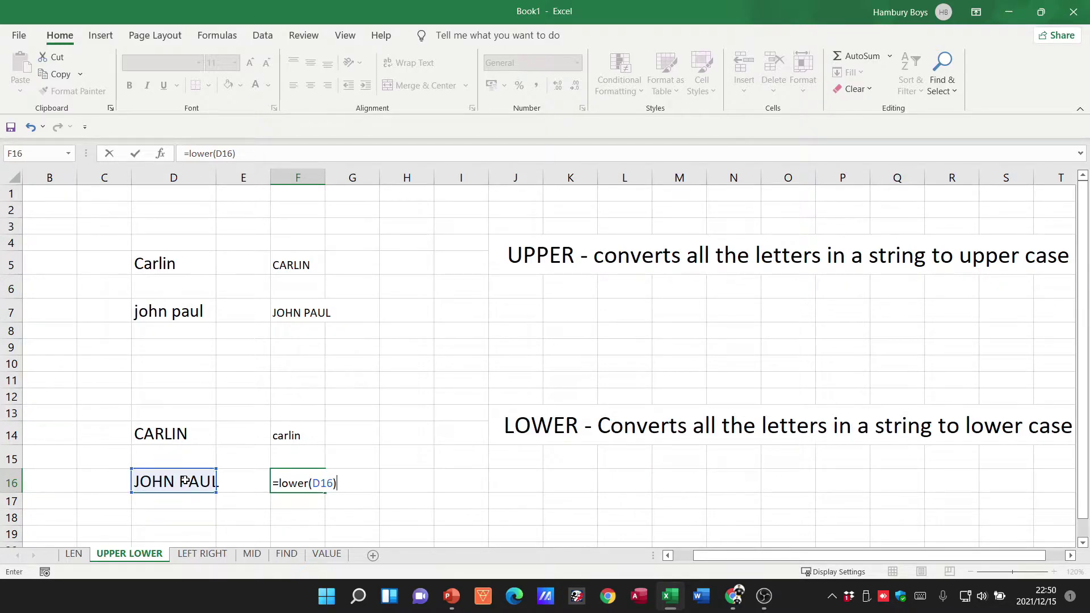
key(Return)
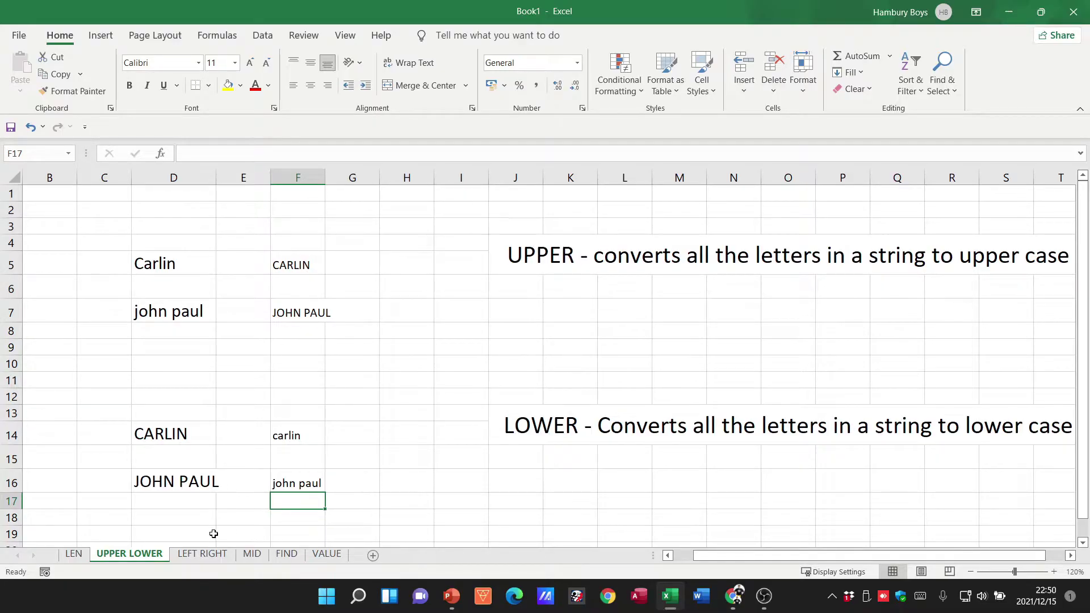
Step: Show the LEFT RIGHT sheet at 140% zoom with column B in view
click(204, 554)
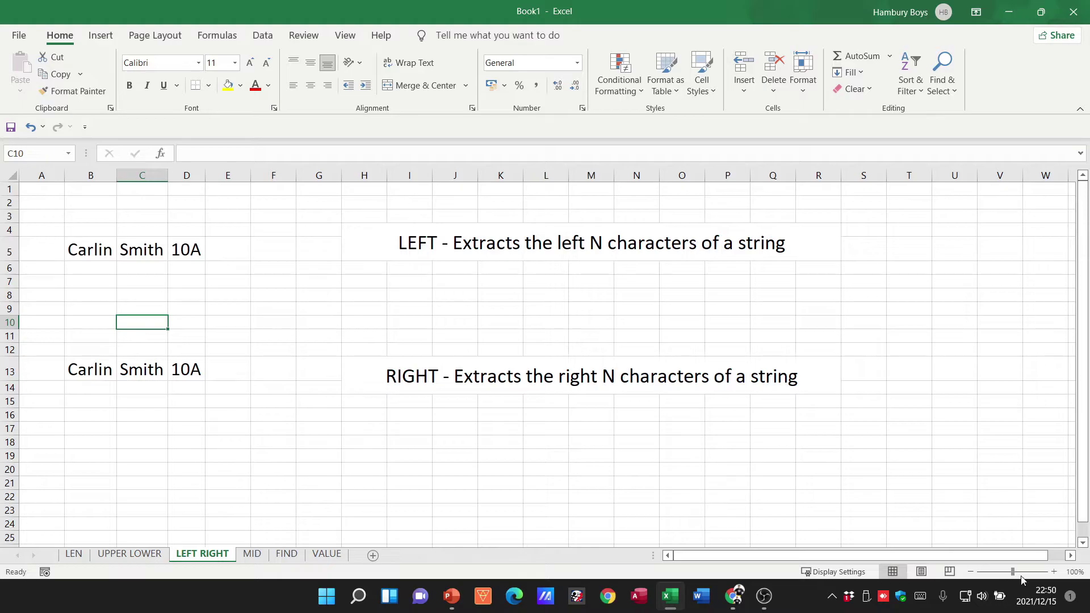
click(1054, 572)
click(1054, 572)
click(1053, 572)
click(1054, 571)
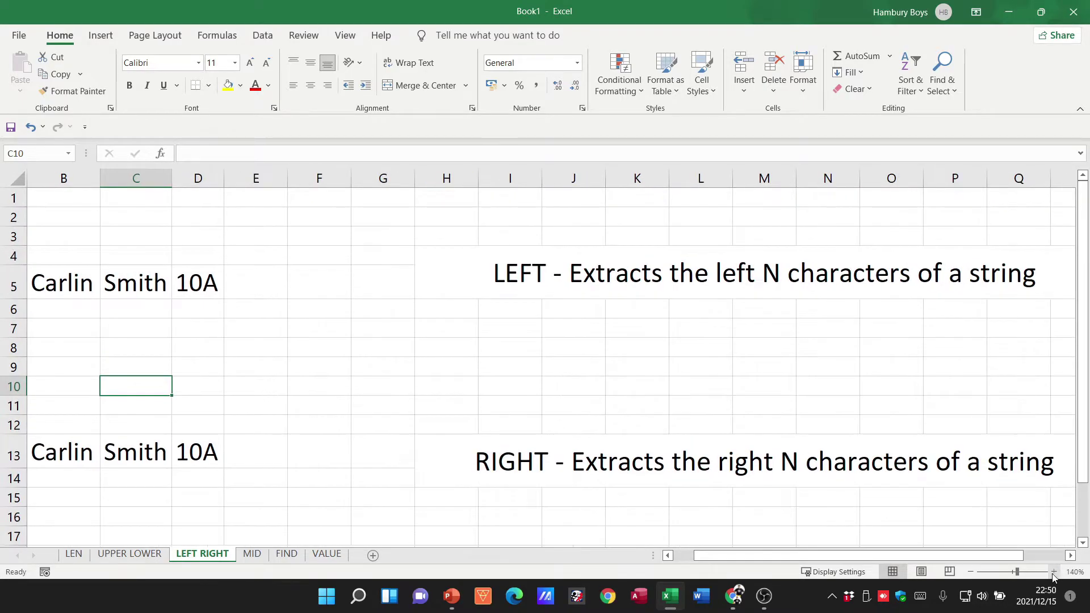
drag(911, 556, 890, 557)
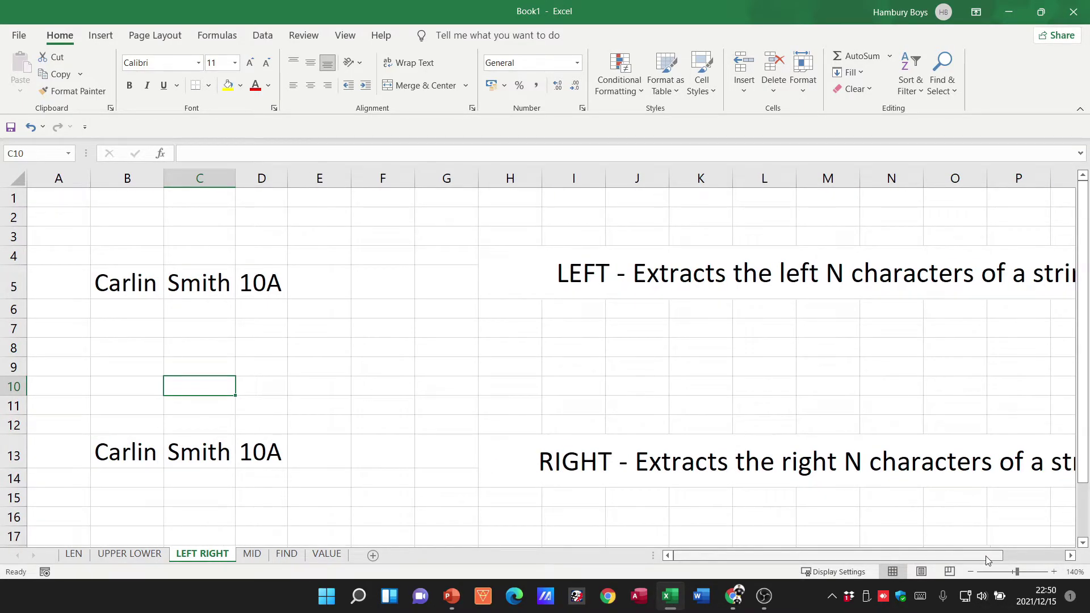
click(1070, 557)
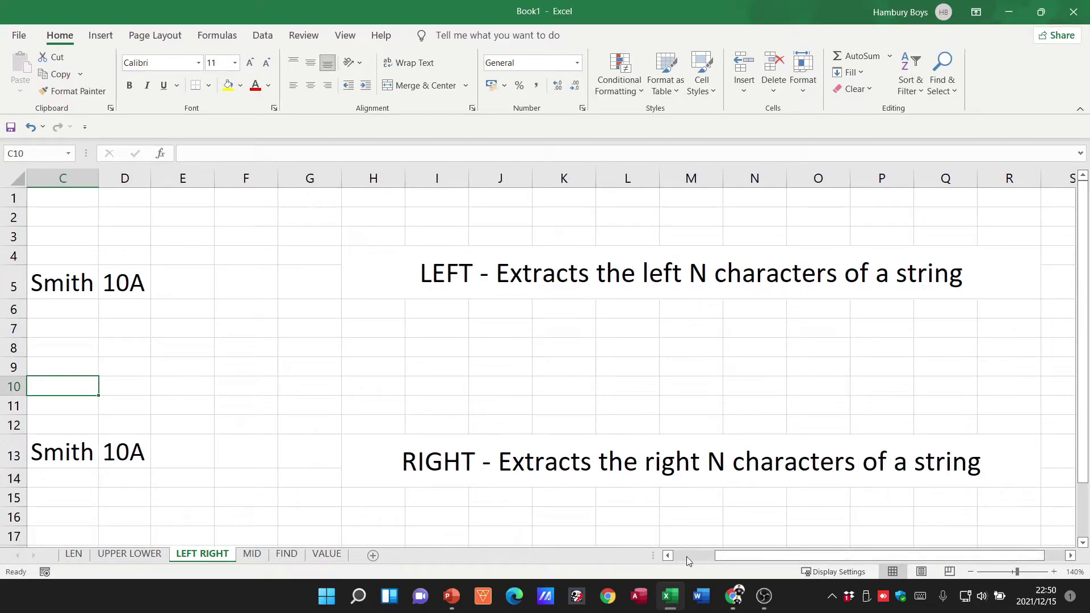
click(668, 557)
Step: Enter =LEFT(B5;2) in F6, returning Ca
click(306, 314)
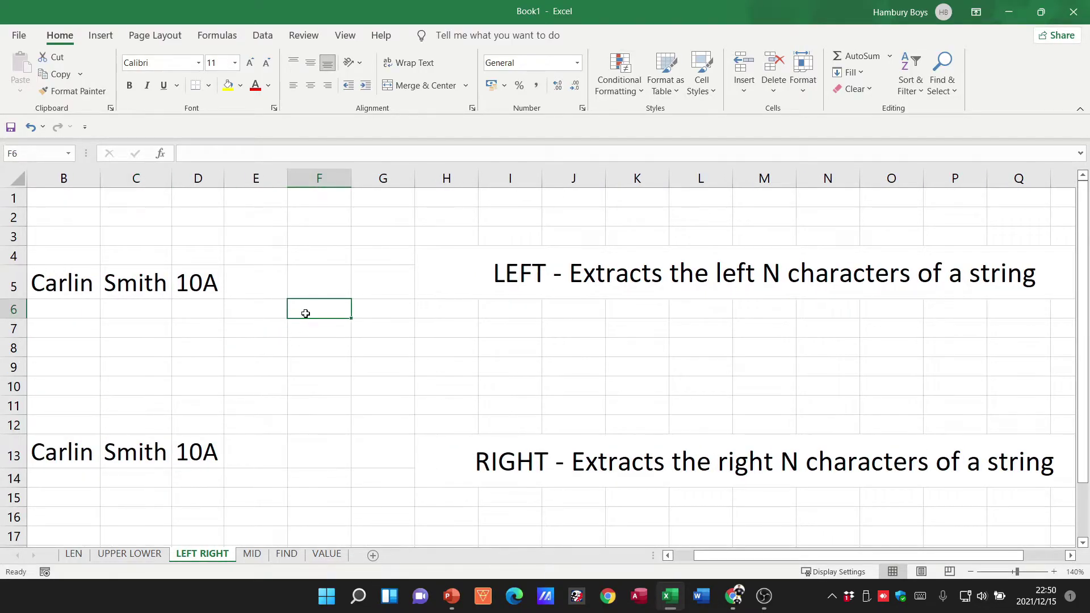
text(=left)
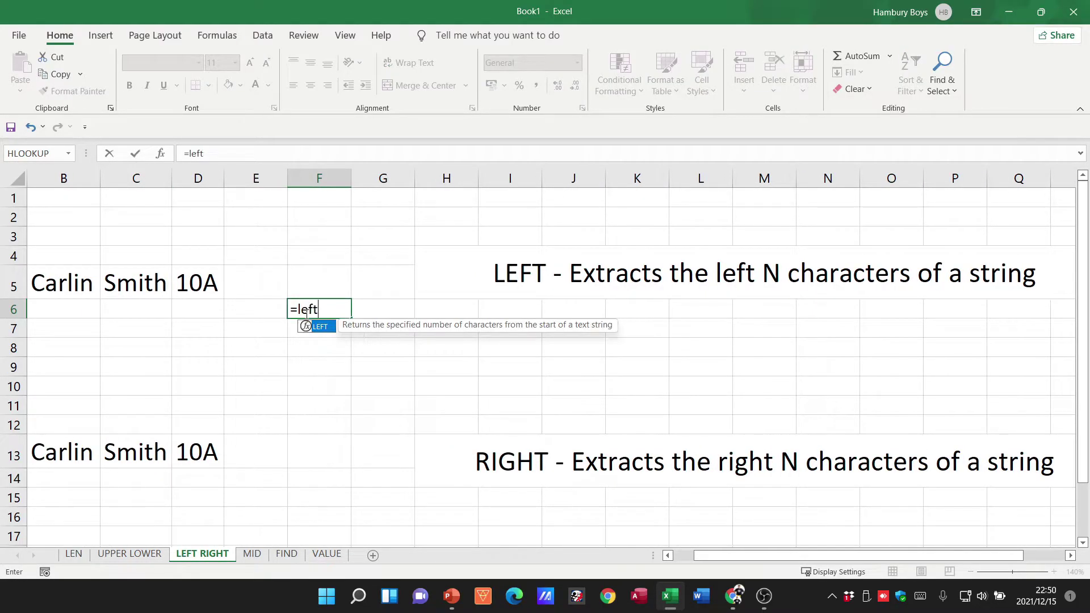
text(()
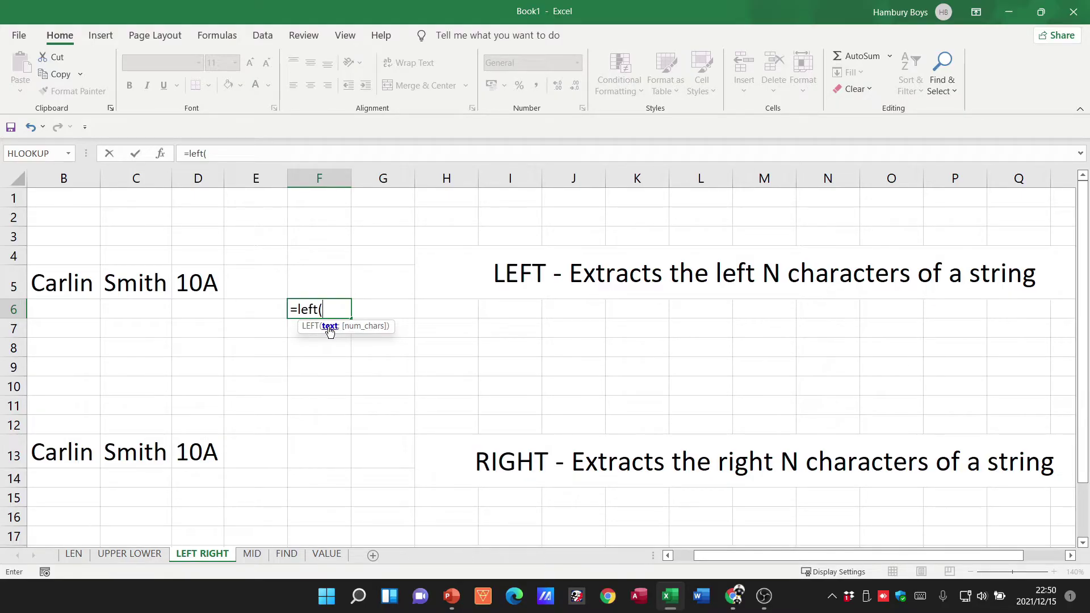
click(53, 278)
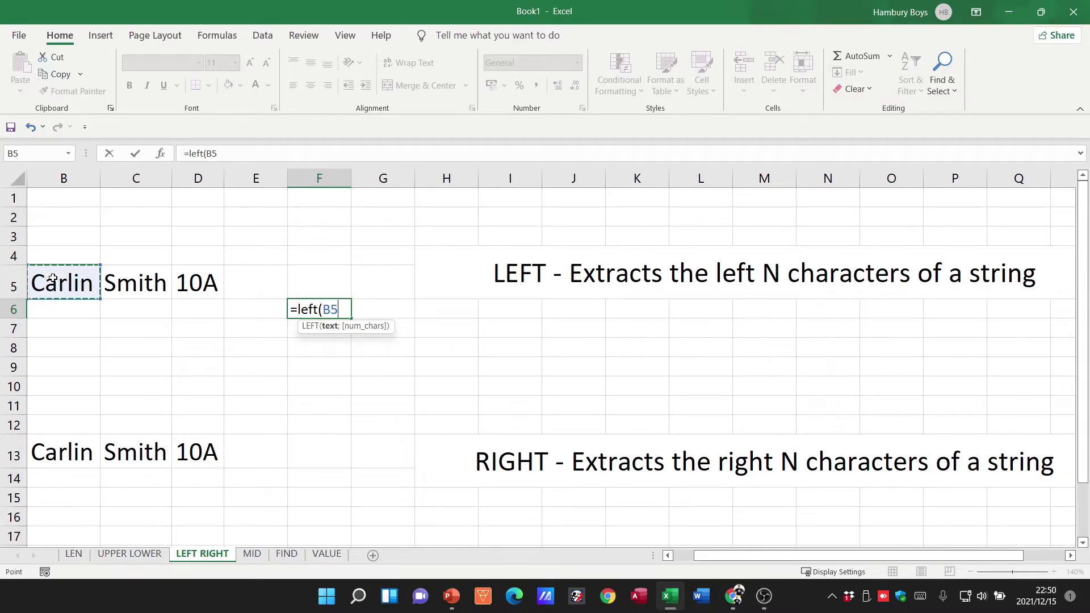
text(;)
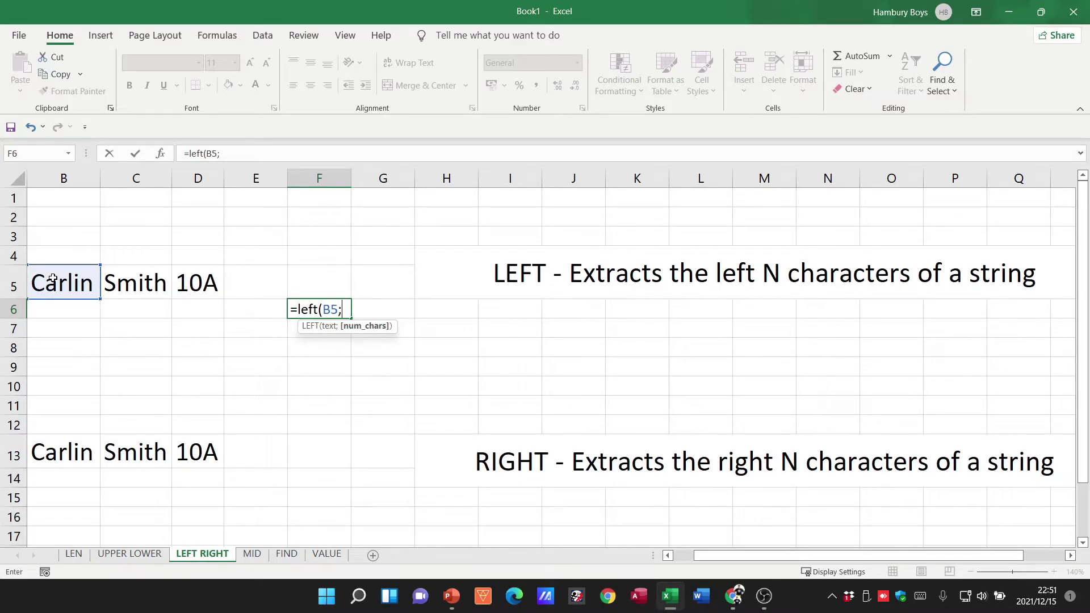
text(2))
key(Return)
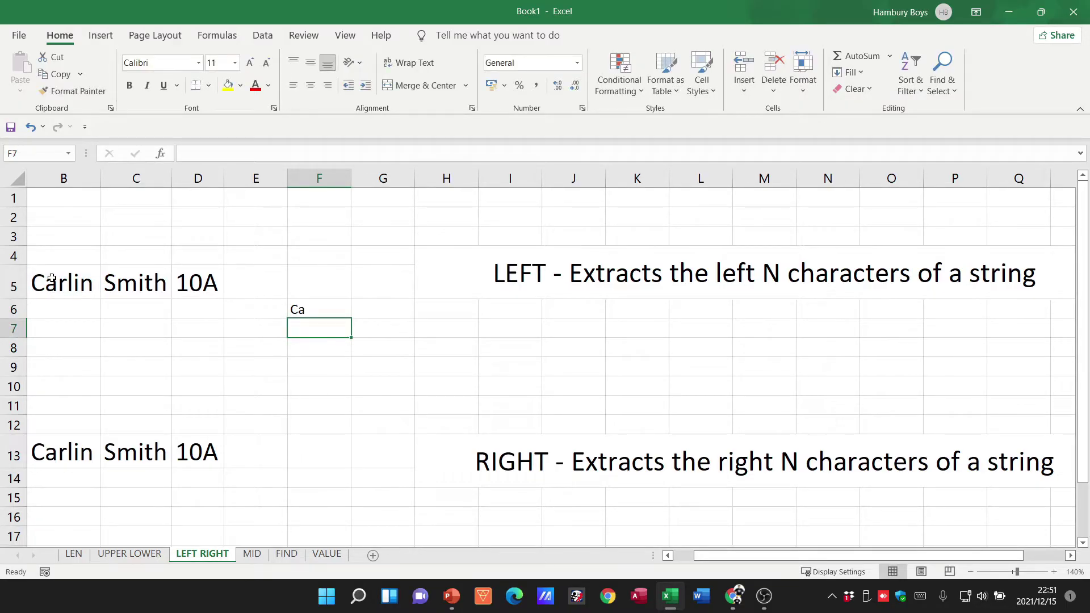
Step: Enlarge the Ca result in F6 to 20-point font
click(319, 313)
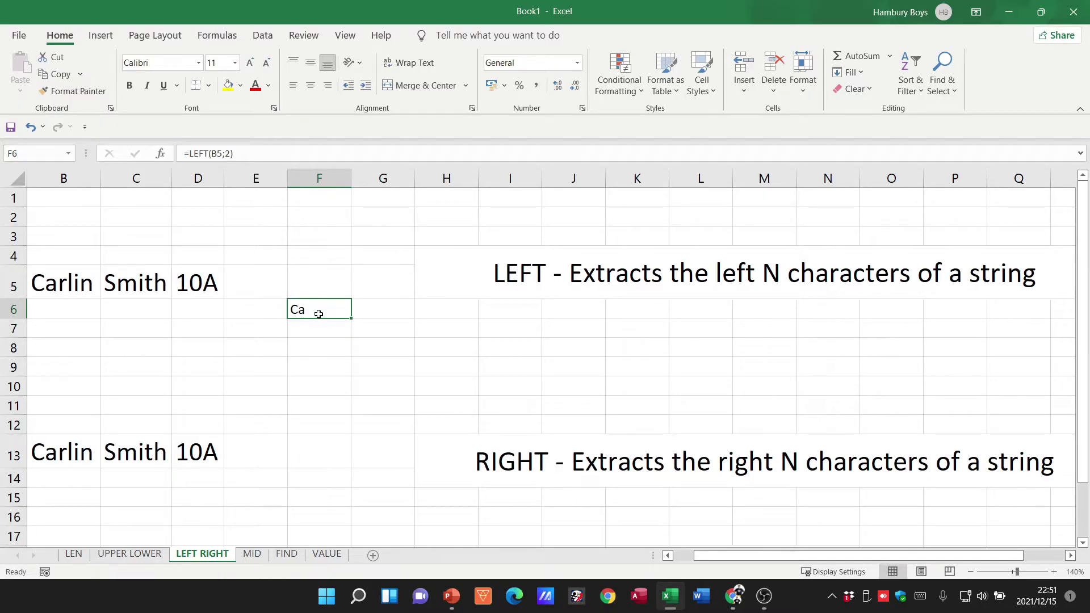
click(251, 63)
click(250, 62)
click(250, 63)
click(250, 63)
click(251, 62)
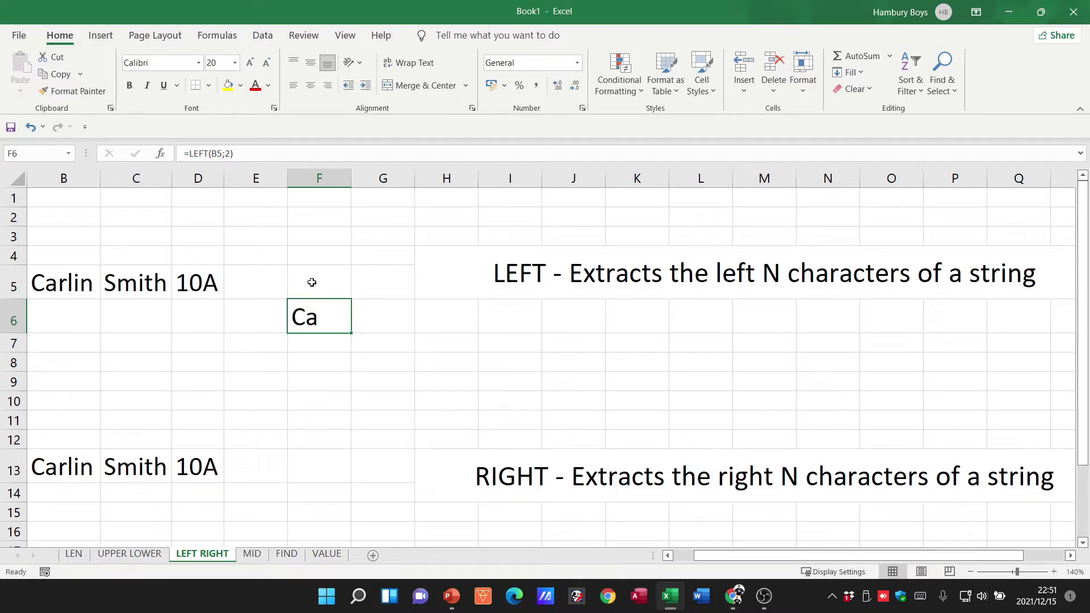
double_click(312, 315)
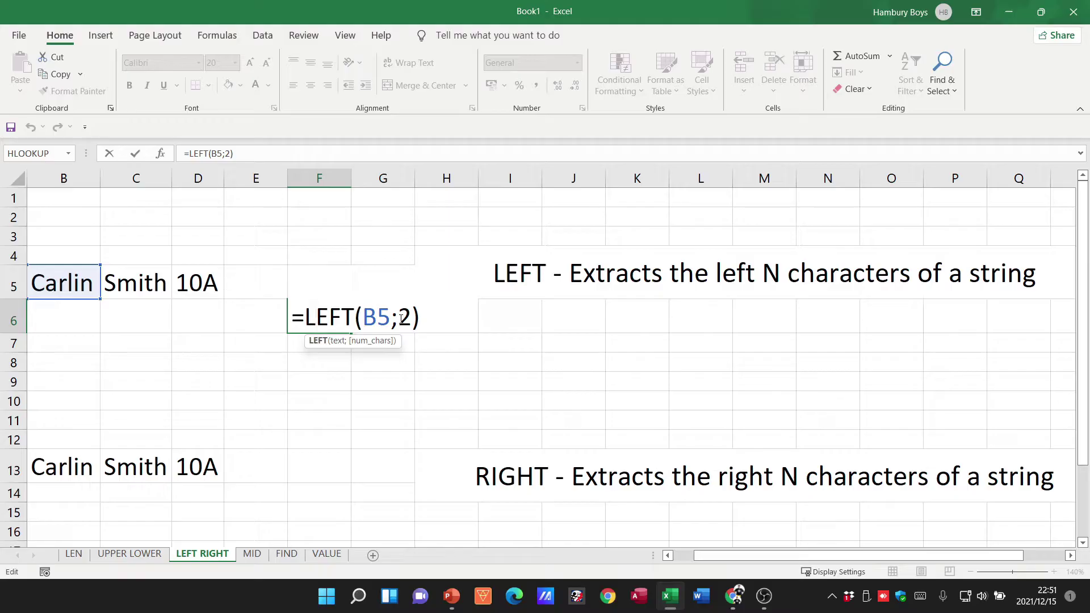
key(ctrl+Return)
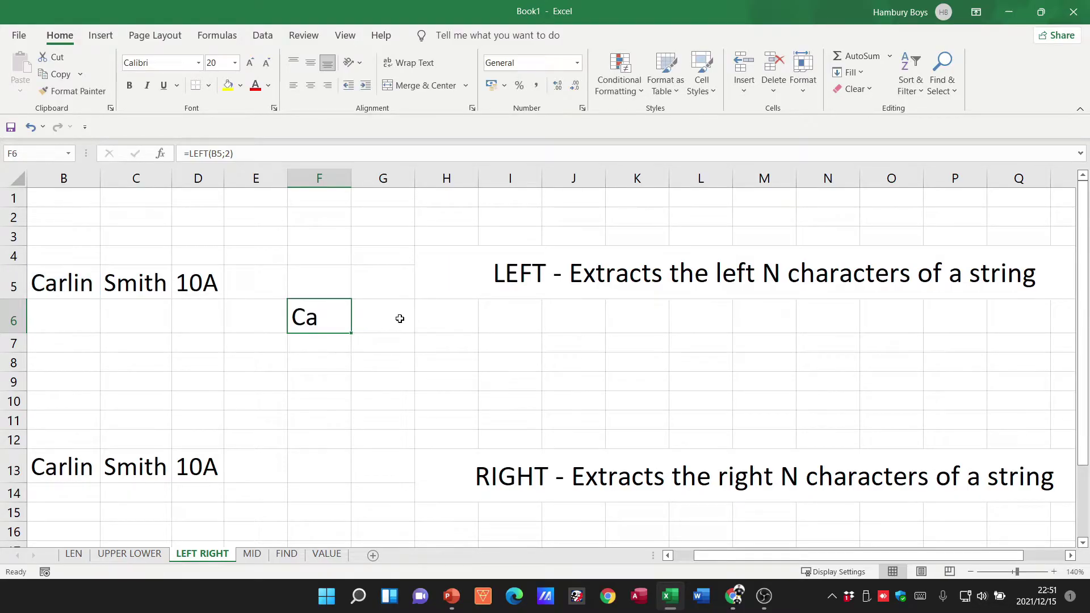
click(130, 286)
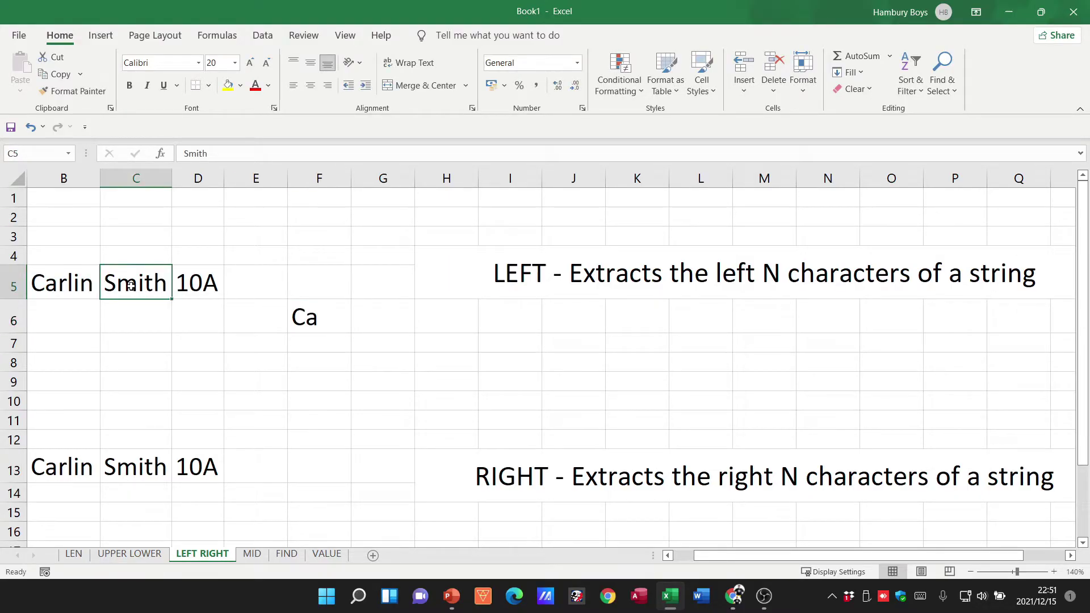
Step: Rewrite F6 as =LEFT(C5;1) so it returns S from Smith
click(319, 321)
text(=left()
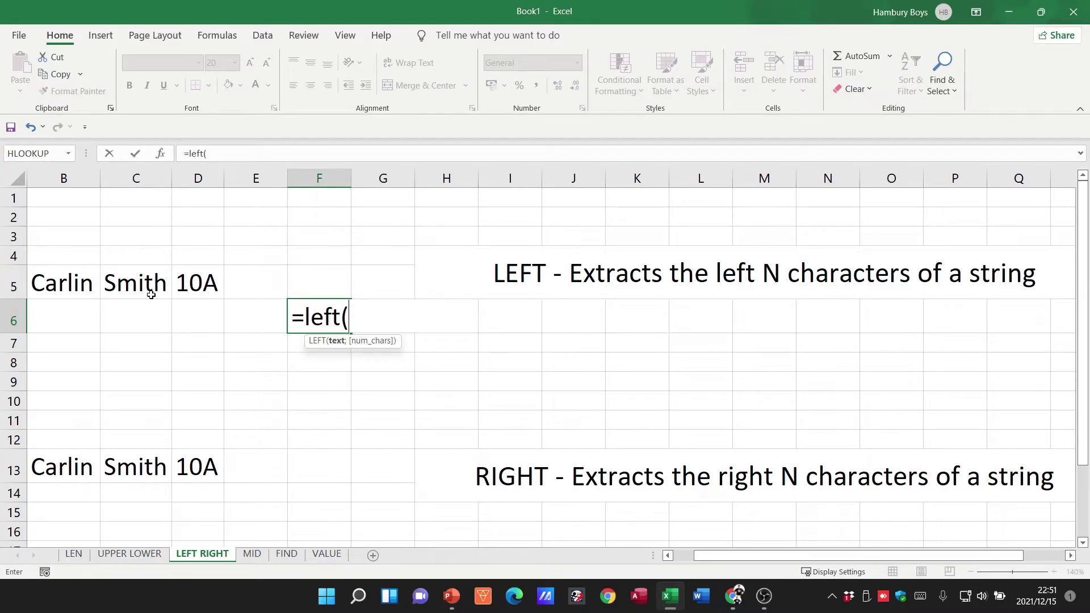
click(131, 288)
text(;1))
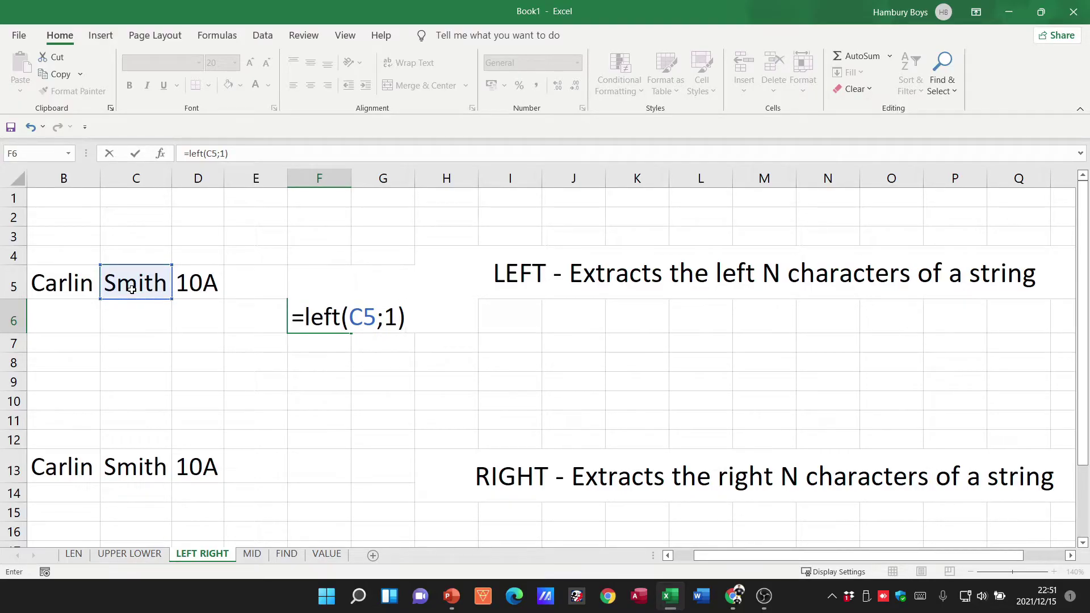
key(Return)
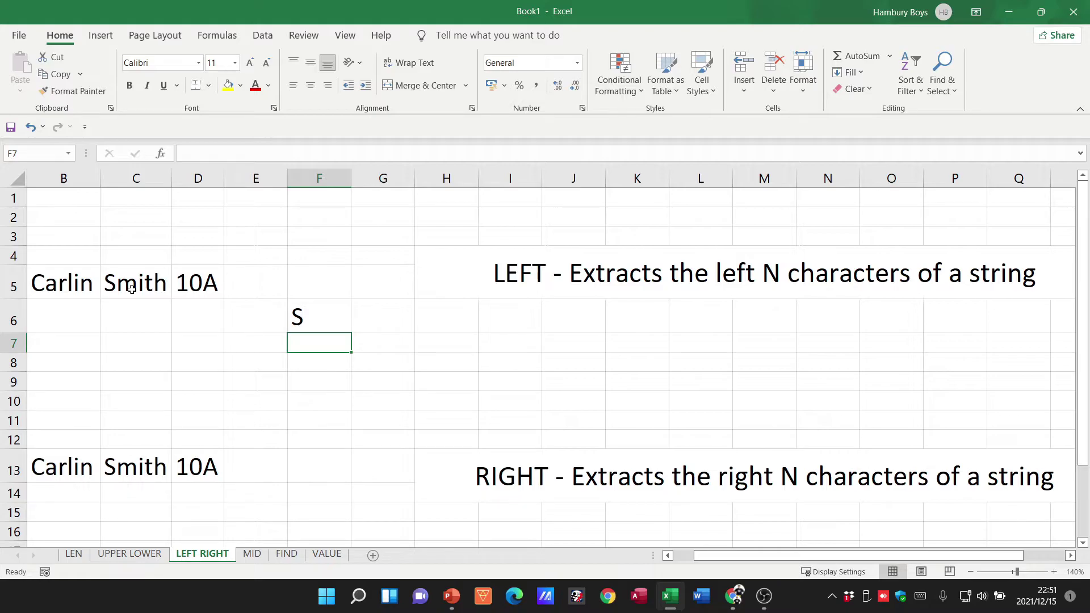
click(296, 315)
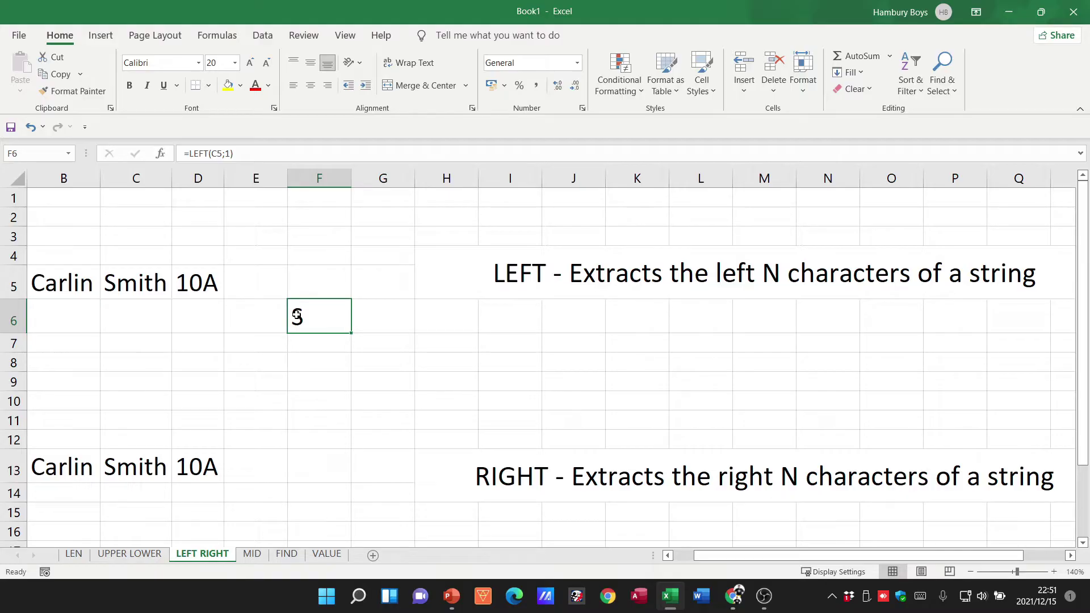
Step: Replace F6 with =RIGHT(B13;2), returning in from Carlin
text(=)
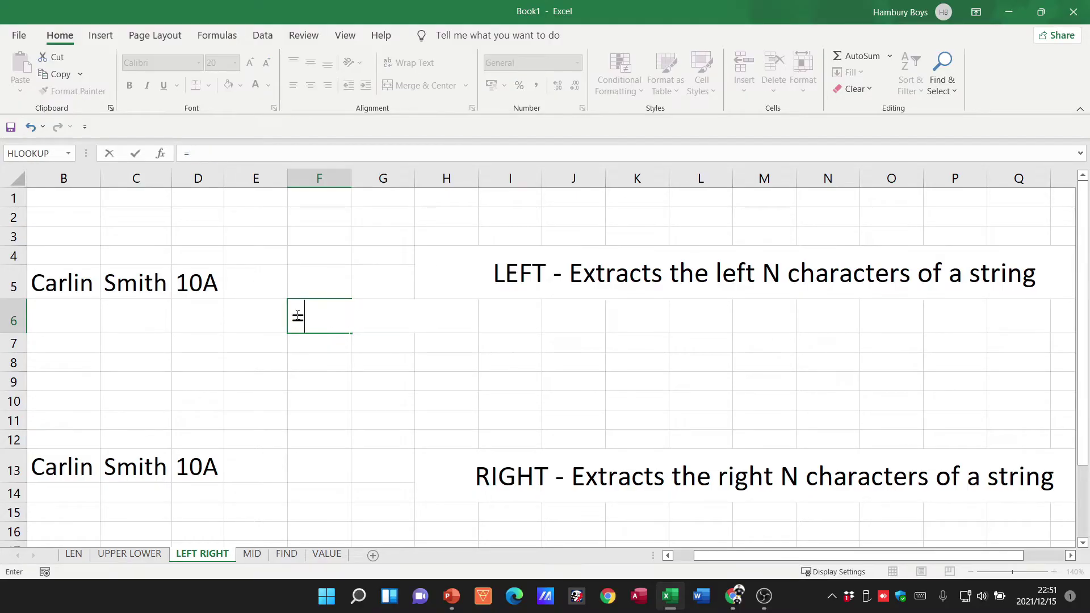
text(right()
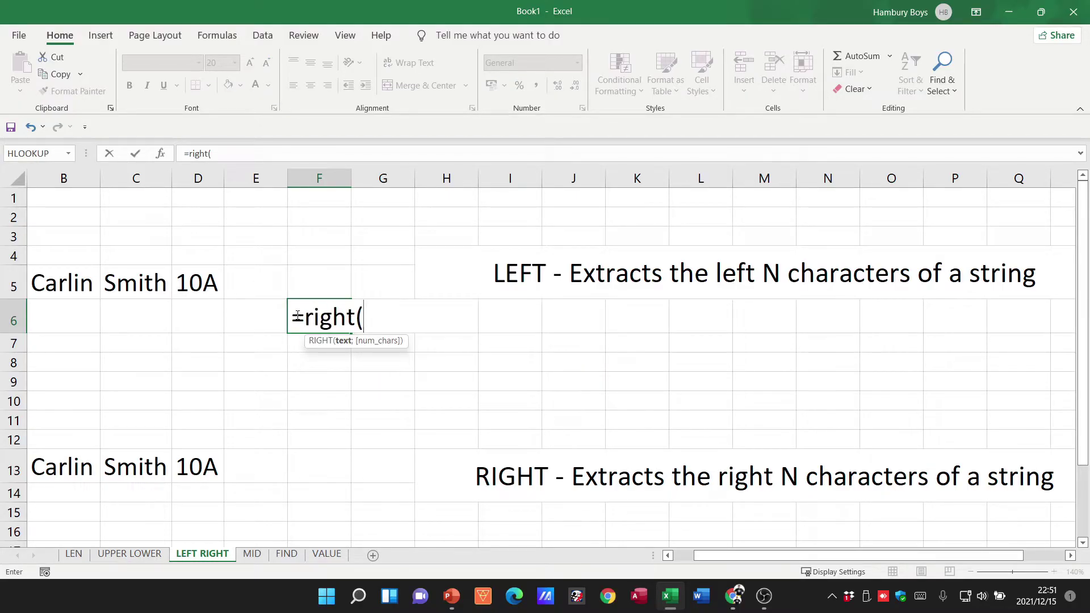
click(54, 468)
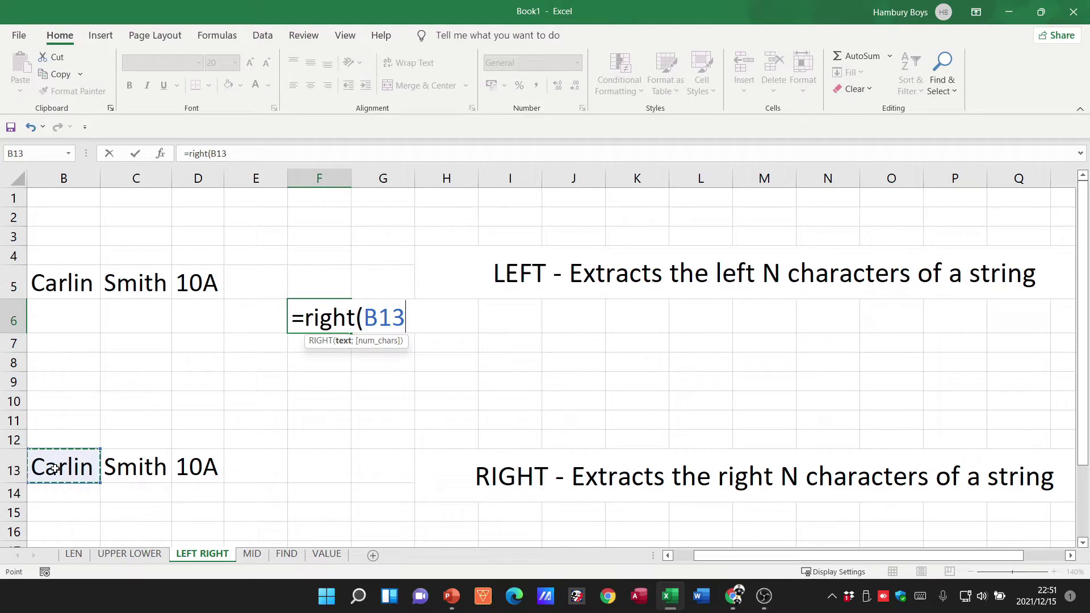
text(;2))
key(Return)
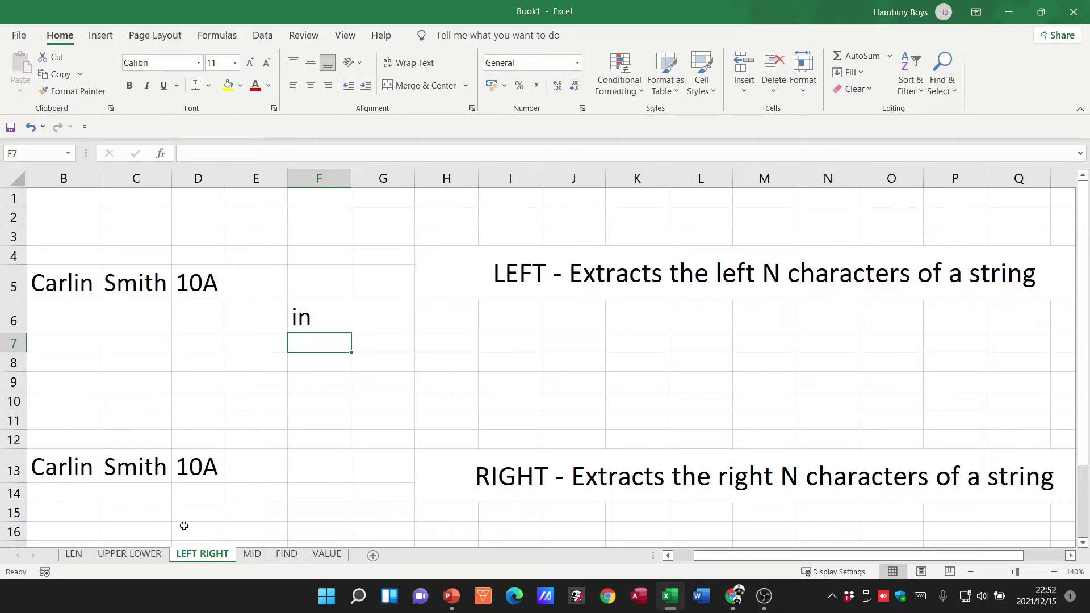
click(253, 558)
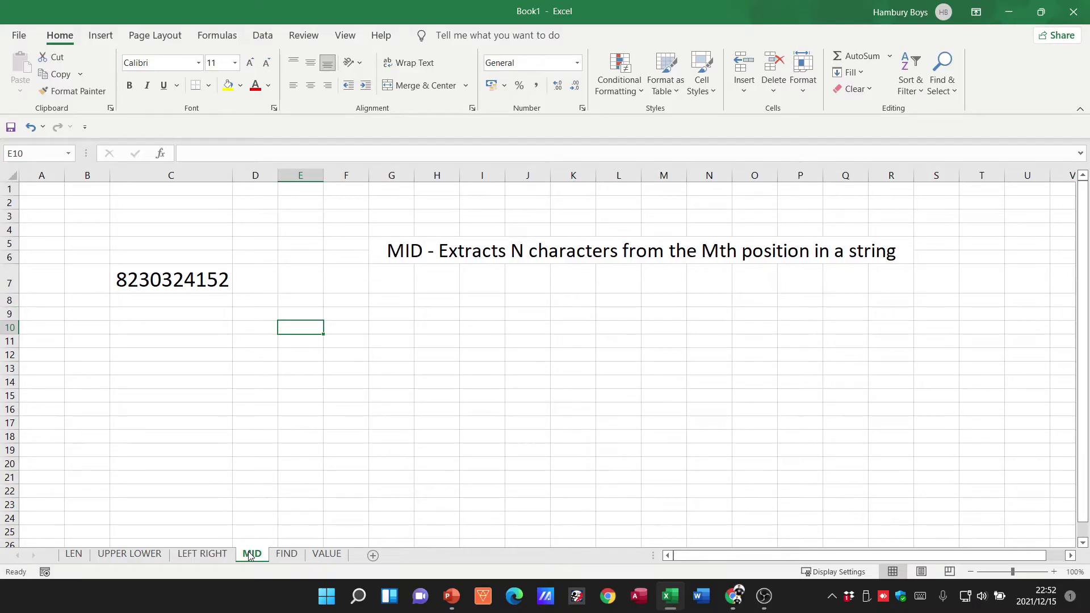
Step: Zoom the MID sheet to 130% and set cell E7's font to 16 point
click(306, 282)
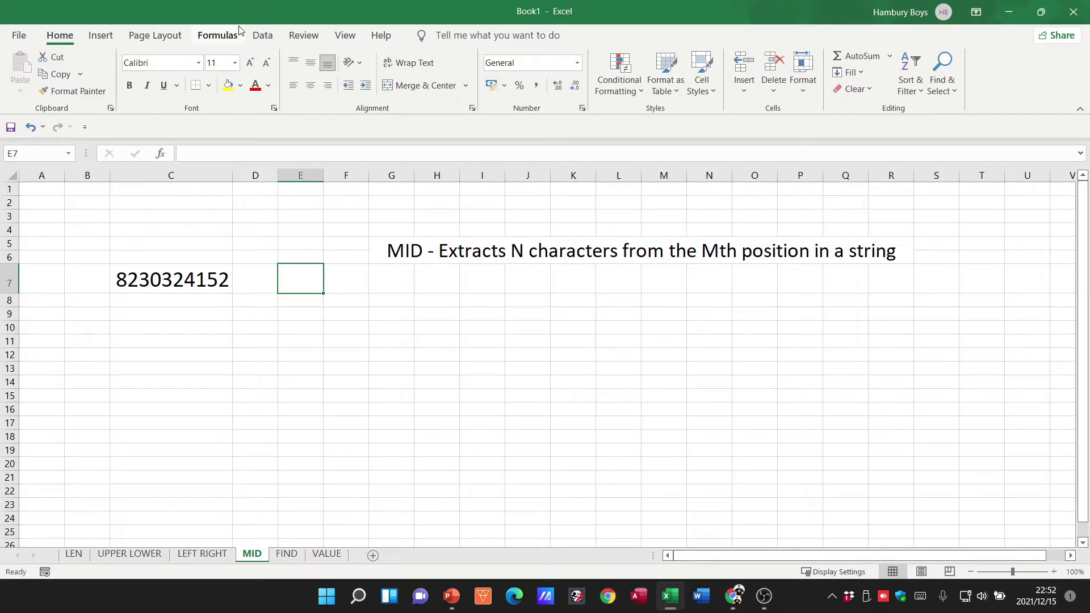
text(=mid()
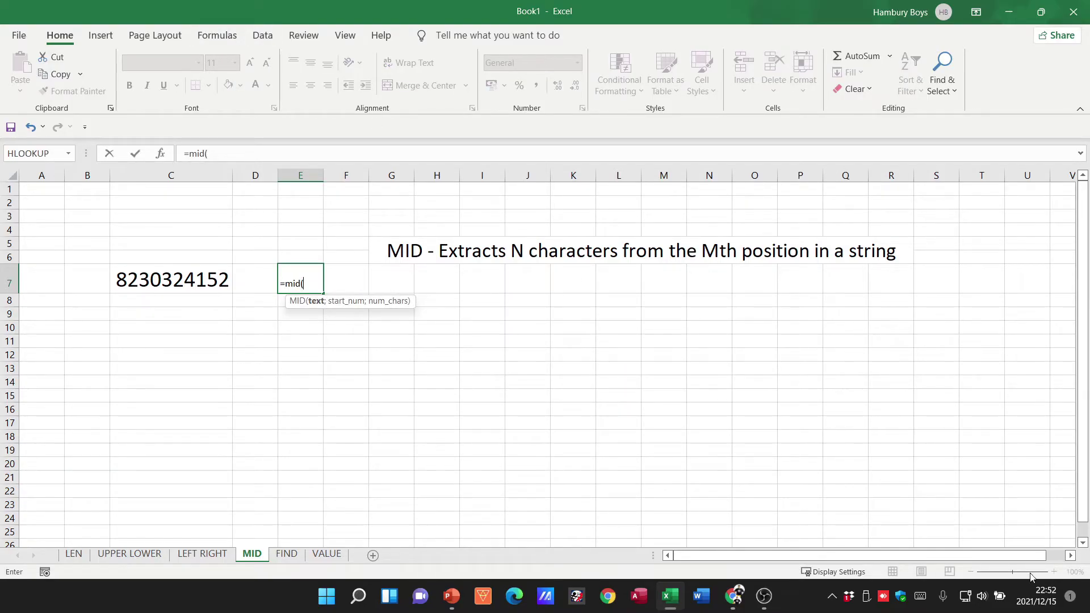
key(Escape)
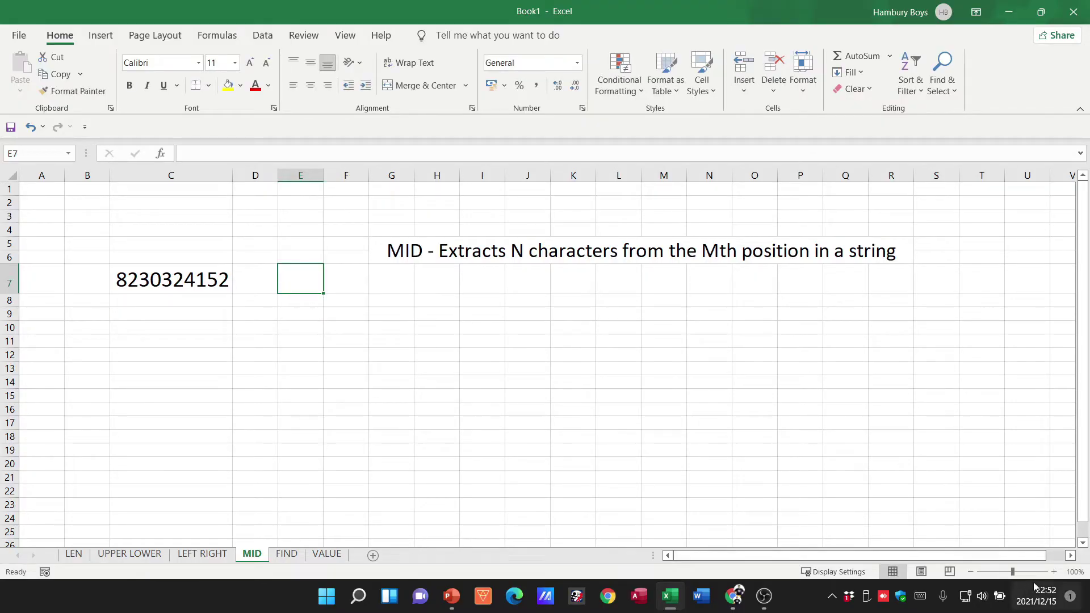
click(1054, 573)
click(1053, 573)
click(1053, 573)
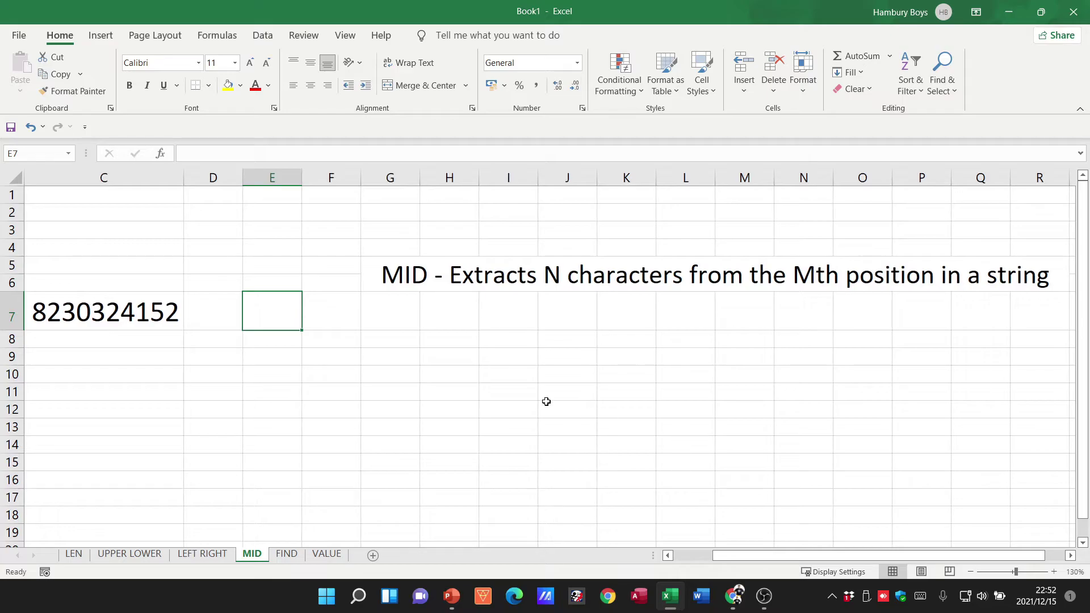
text(=mid()
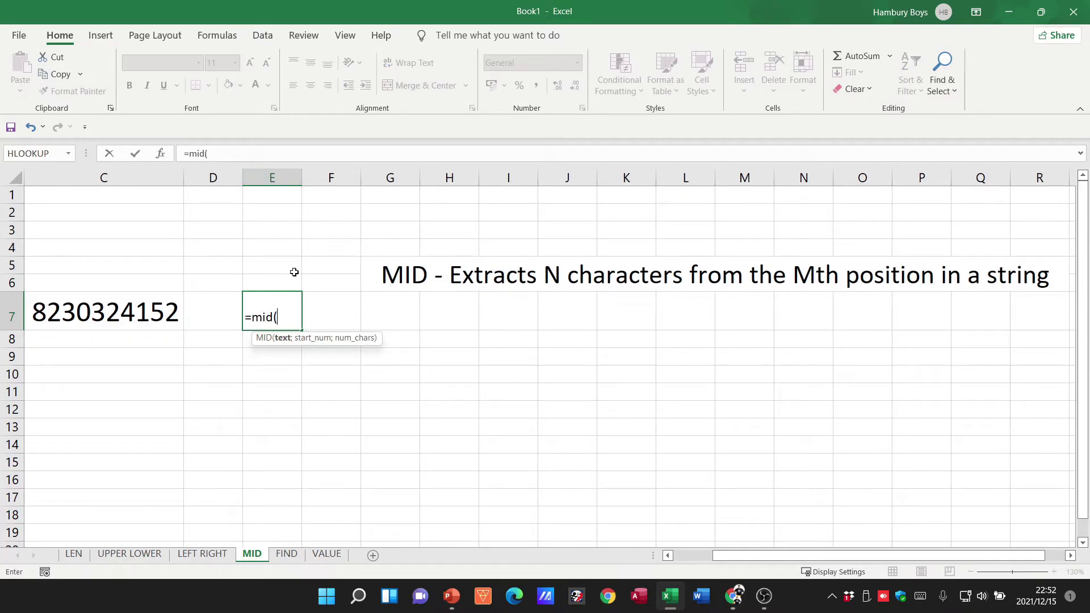
key(Escape)
click(251, 62)
click(250, 62)
click(251, 62)
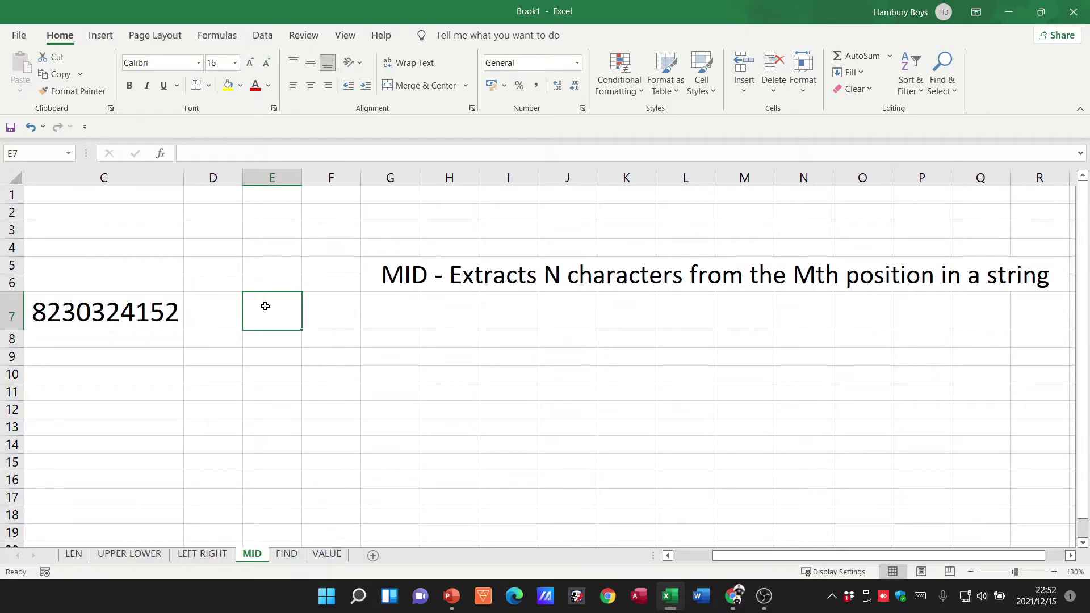
Step: Enter =MID(C7;2;3) in E7 to extract three digits of the sample number
text(=mid()
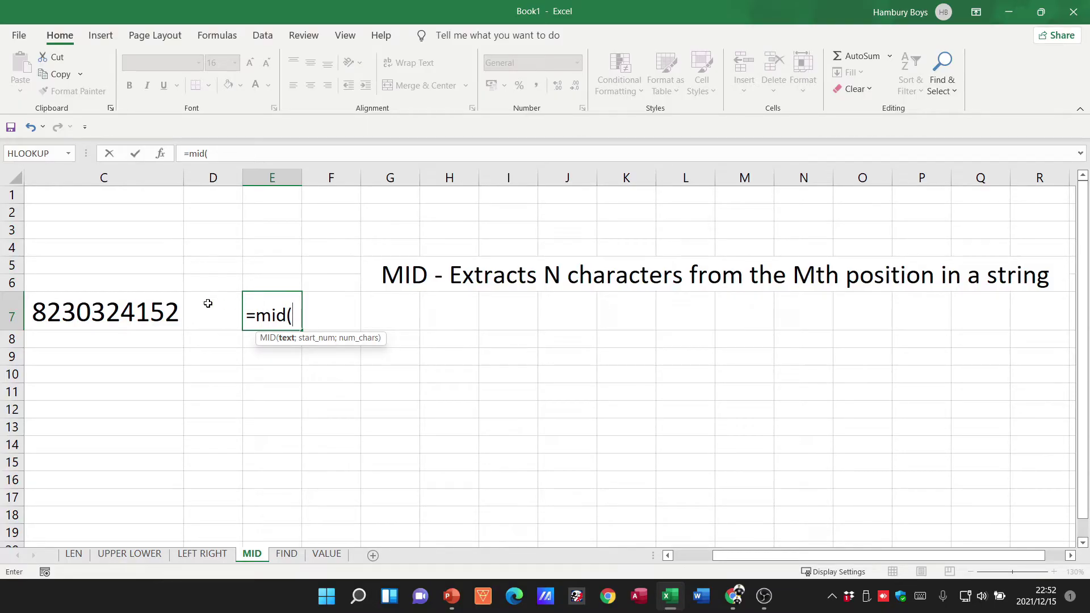
click(98, 308)
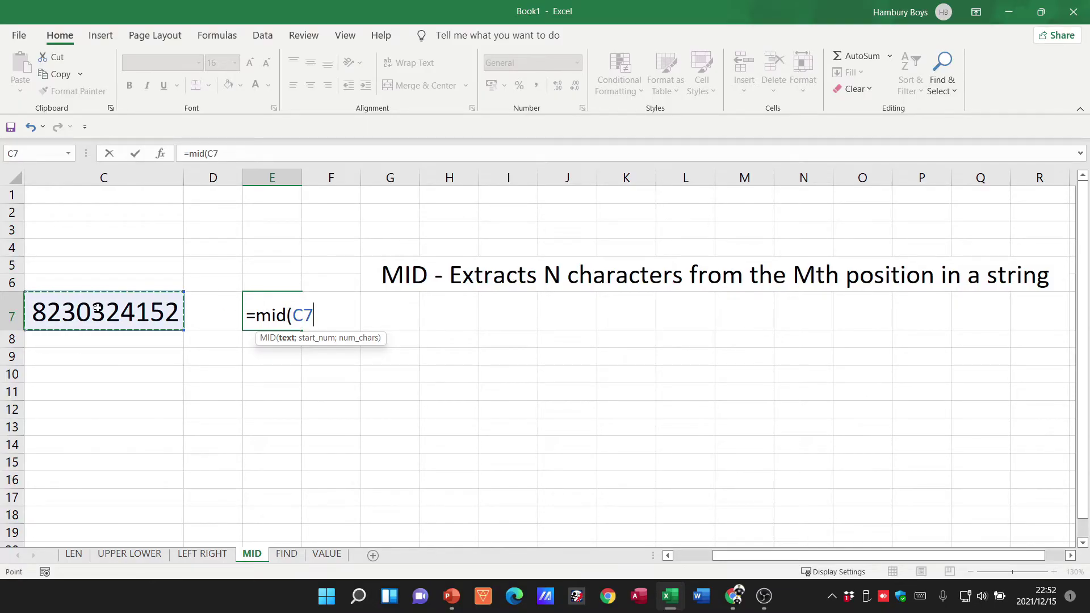
text(;)
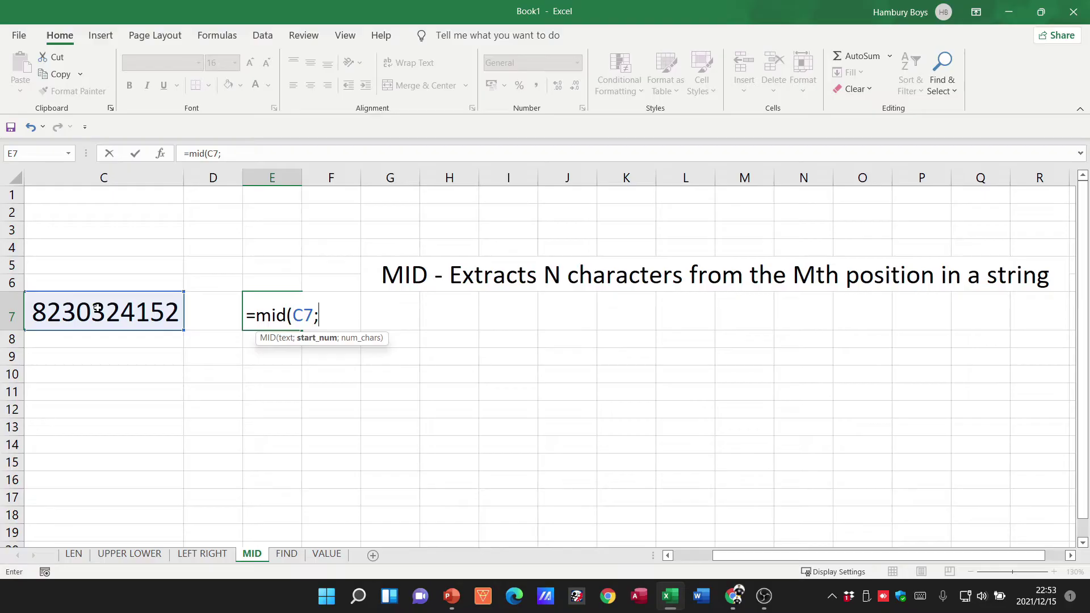
text(2;3)
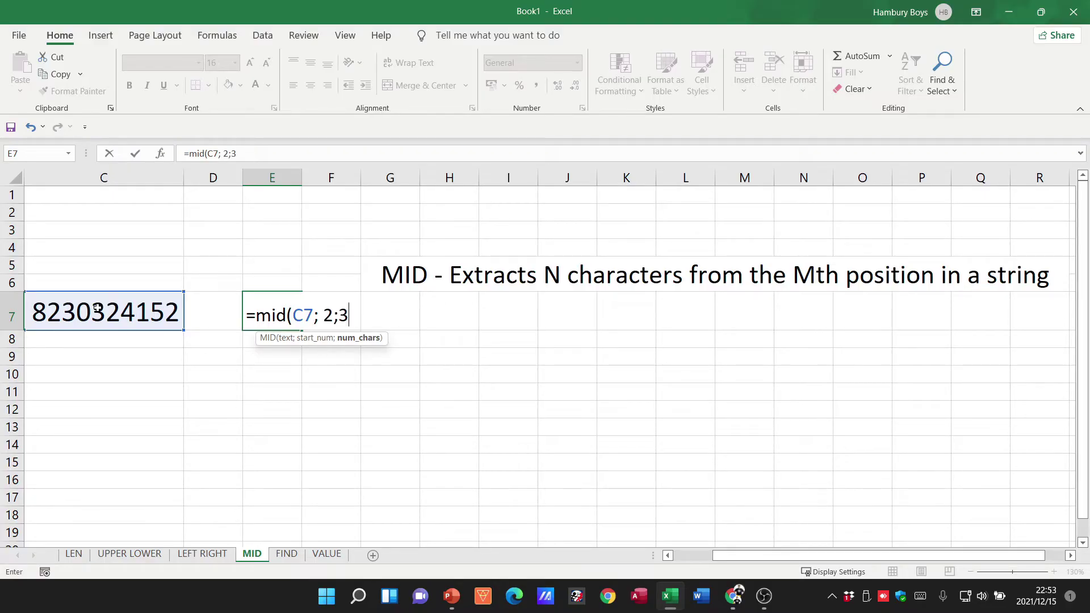
text())
key(Return)
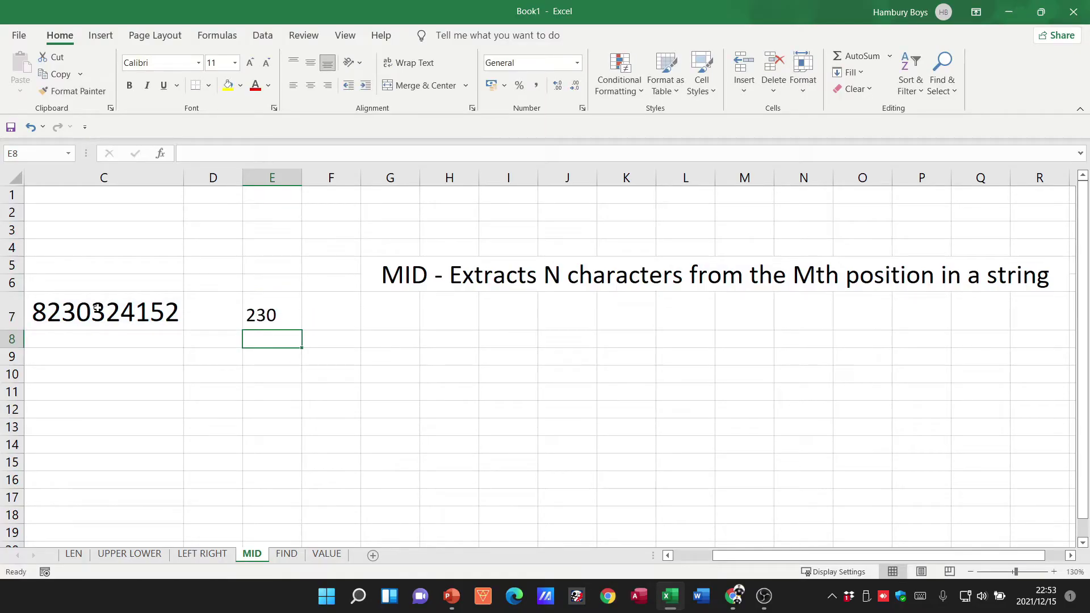
click(282, 323)
double_click(283, 317)
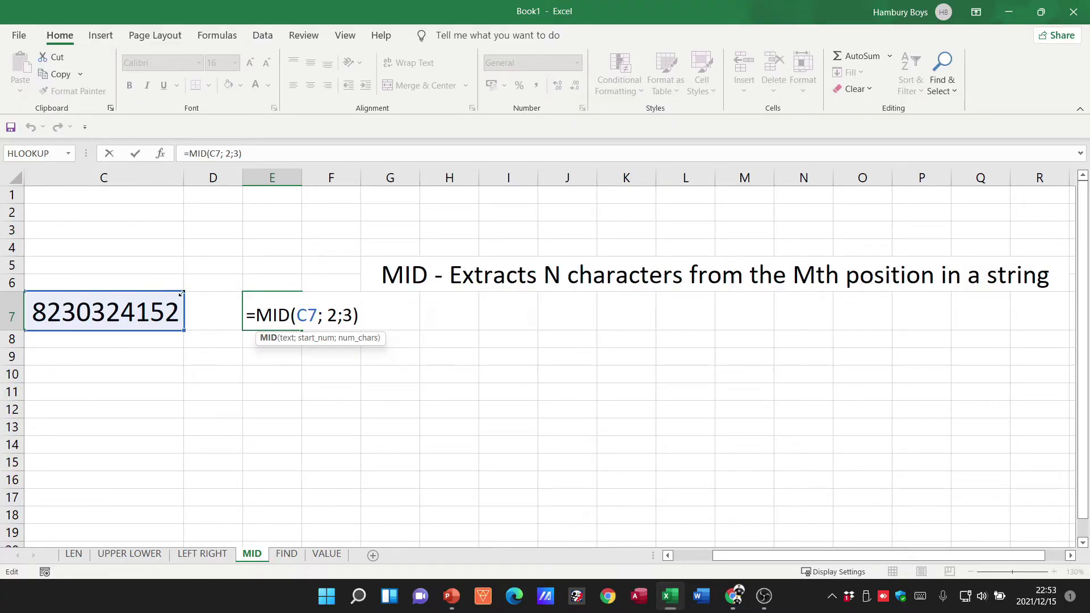
key(ctrl+Return)
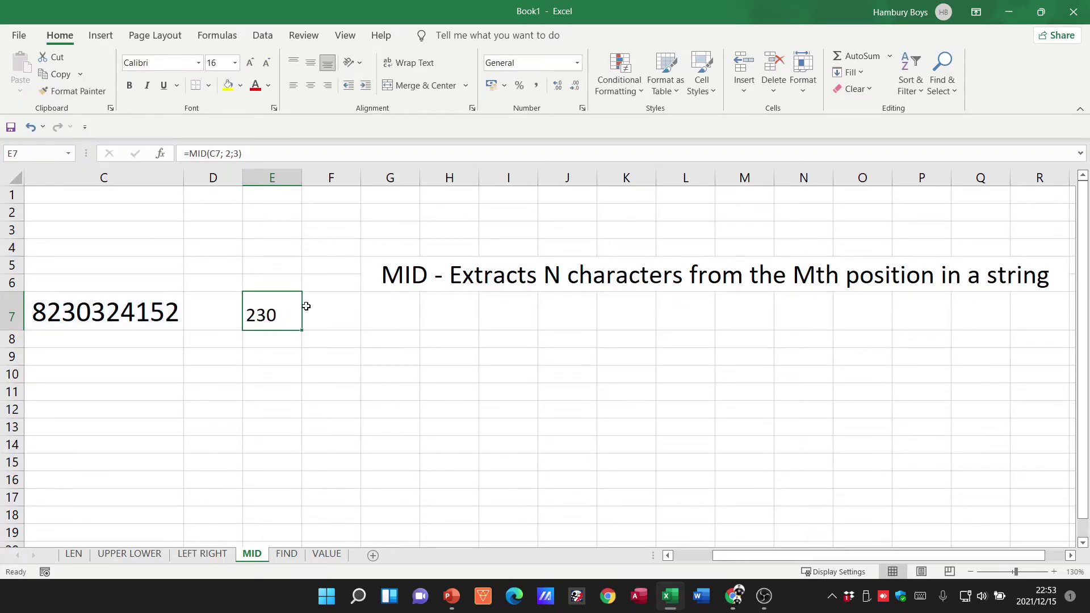
Step: Change the MID start position to 4 so E7 returns 032
double_click(263, 315)
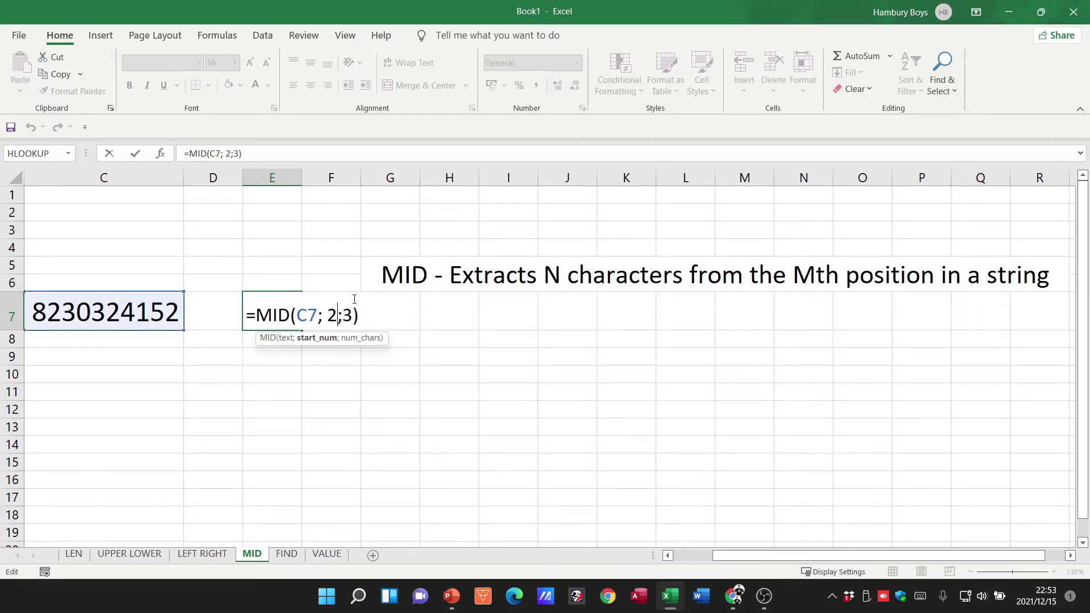
key(BackSpace)
text(4)
key(Right)
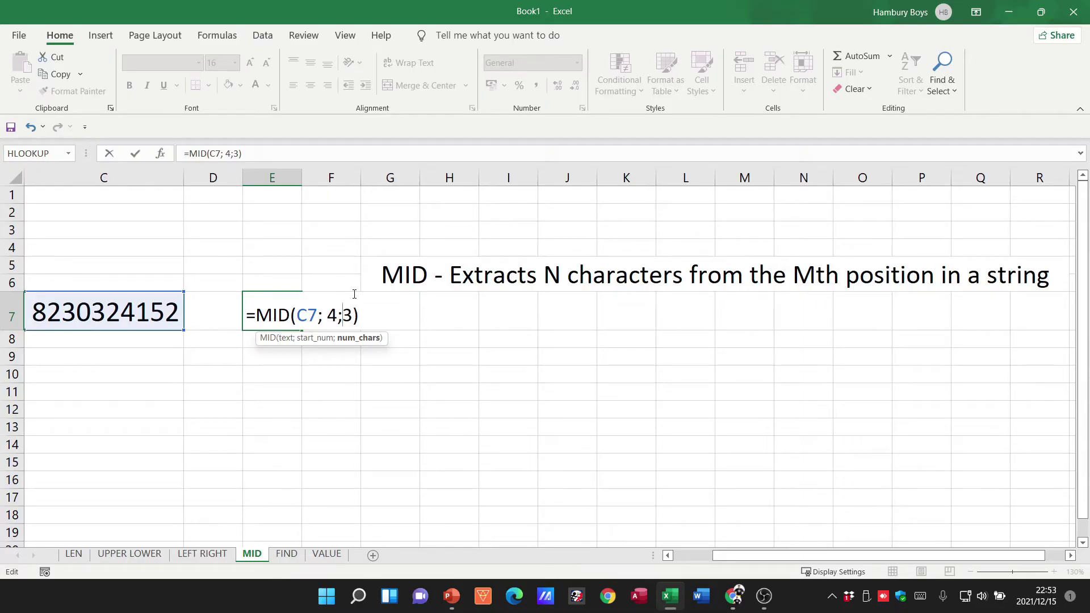
key(Return)
click(273, 315)
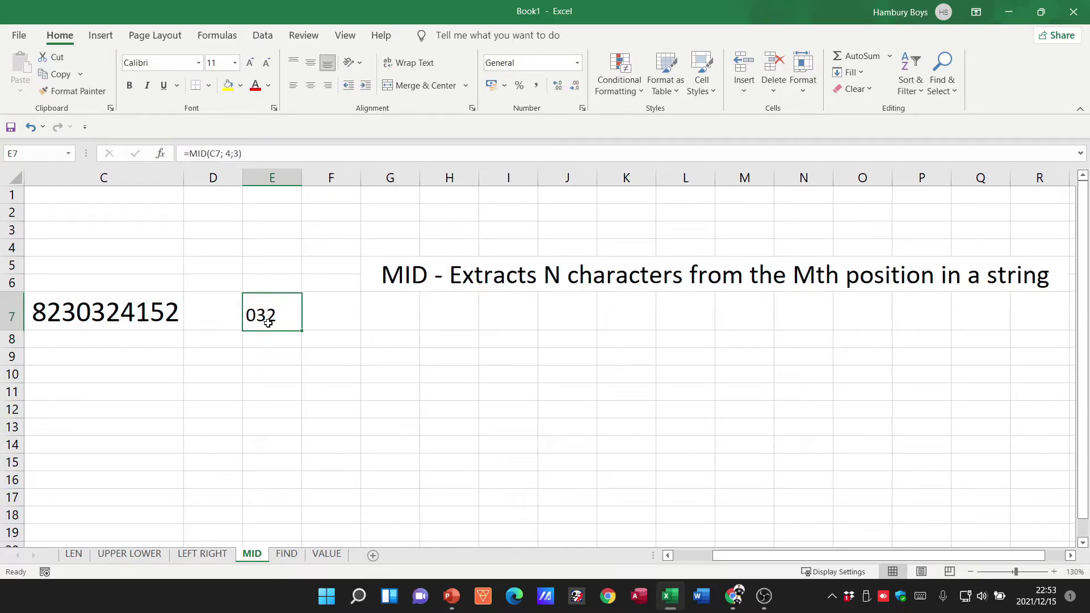
double_click(285, 323)
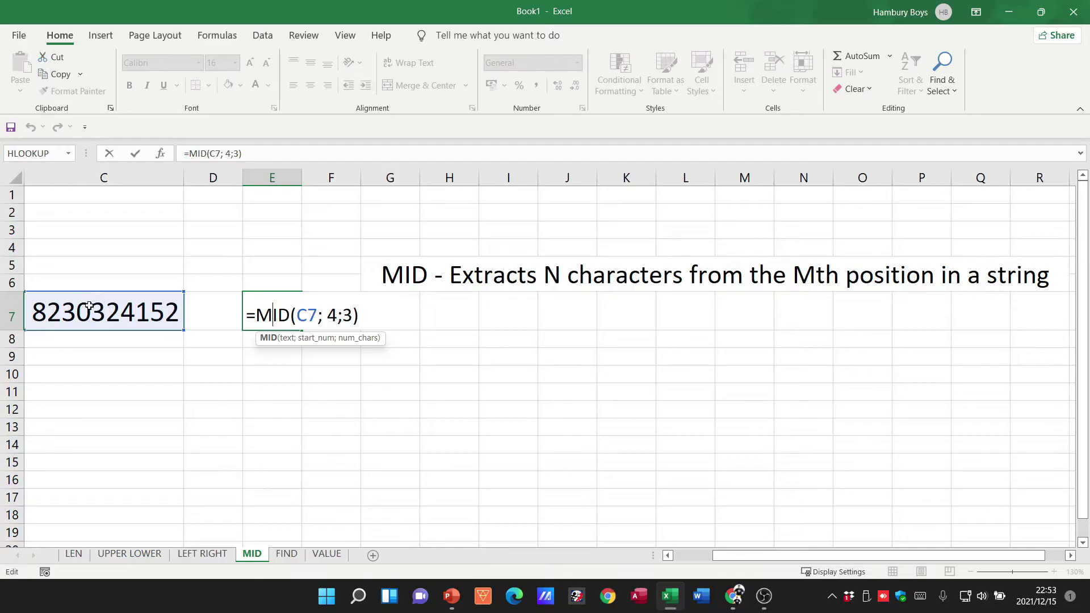
key(ctrl+Return)
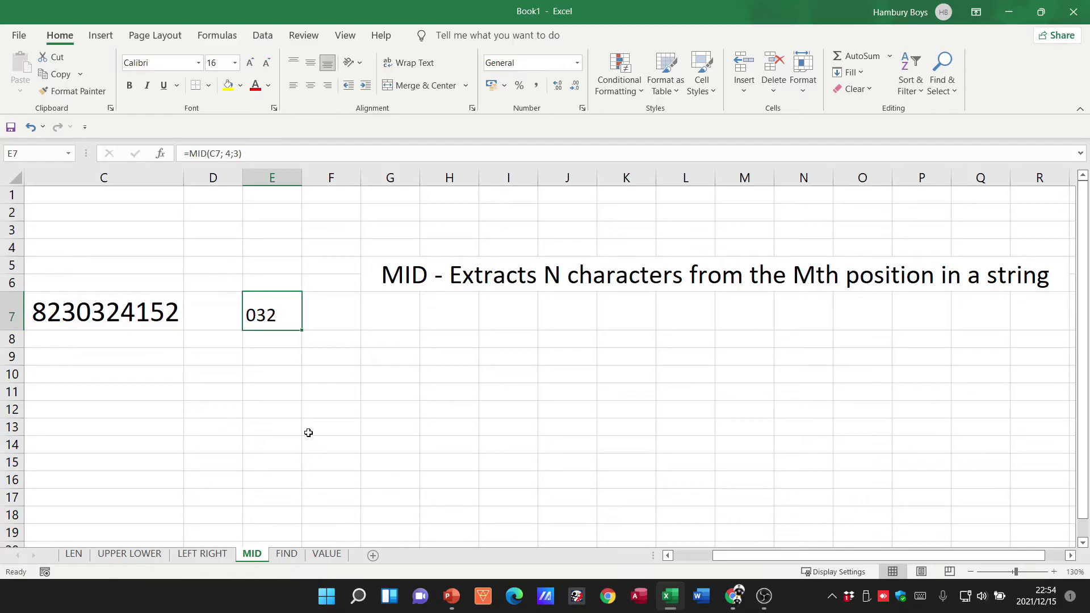
click(282, 556)
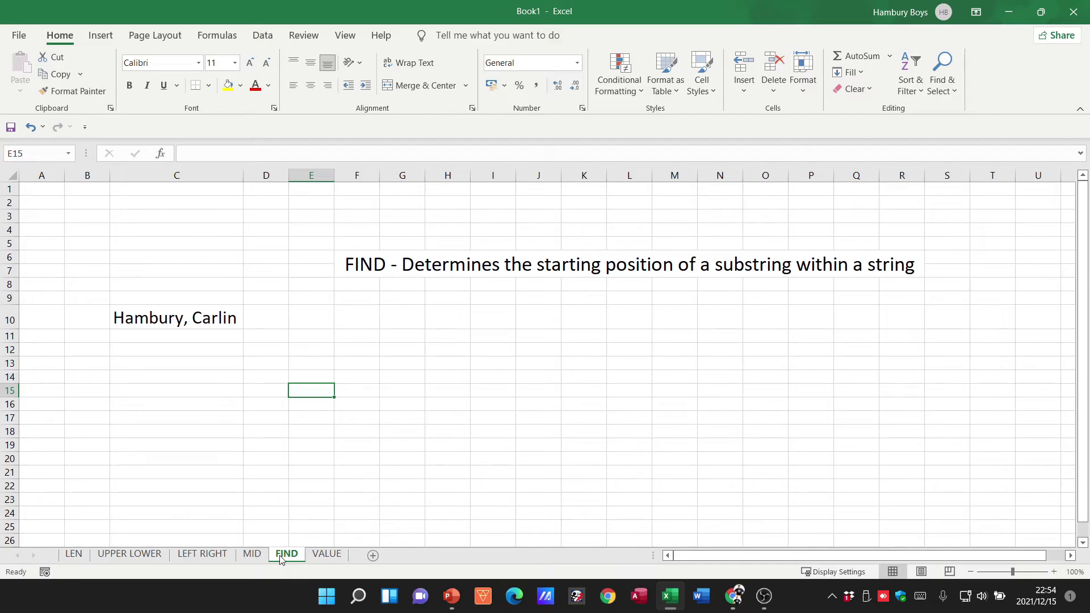
click(324, 316)
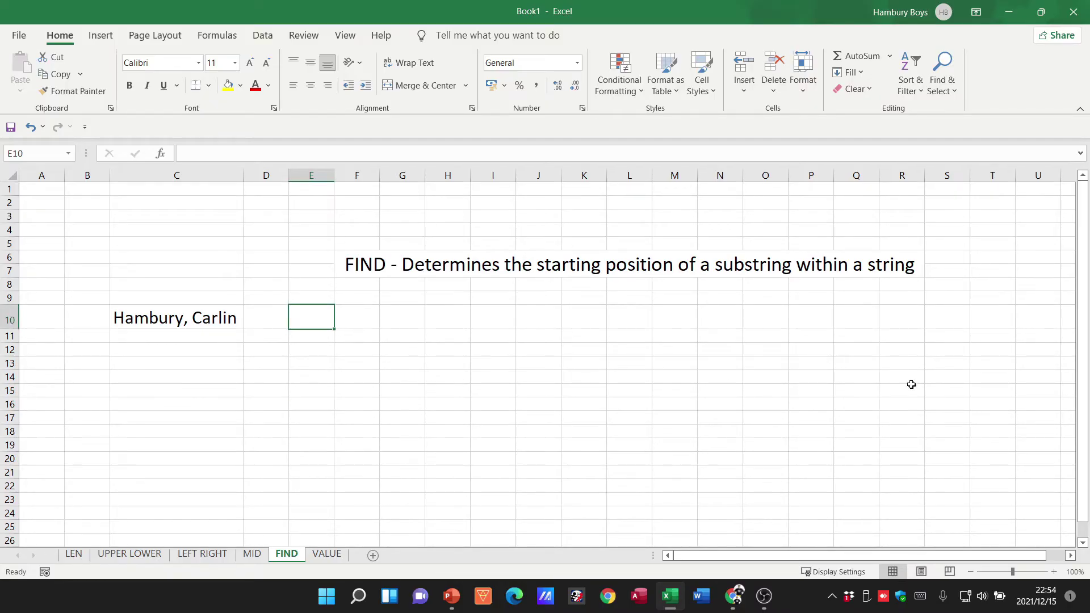
click(1056, 573)
click(1056, 573)
click(1056, 572)
drag(896, 554, 781, 561)
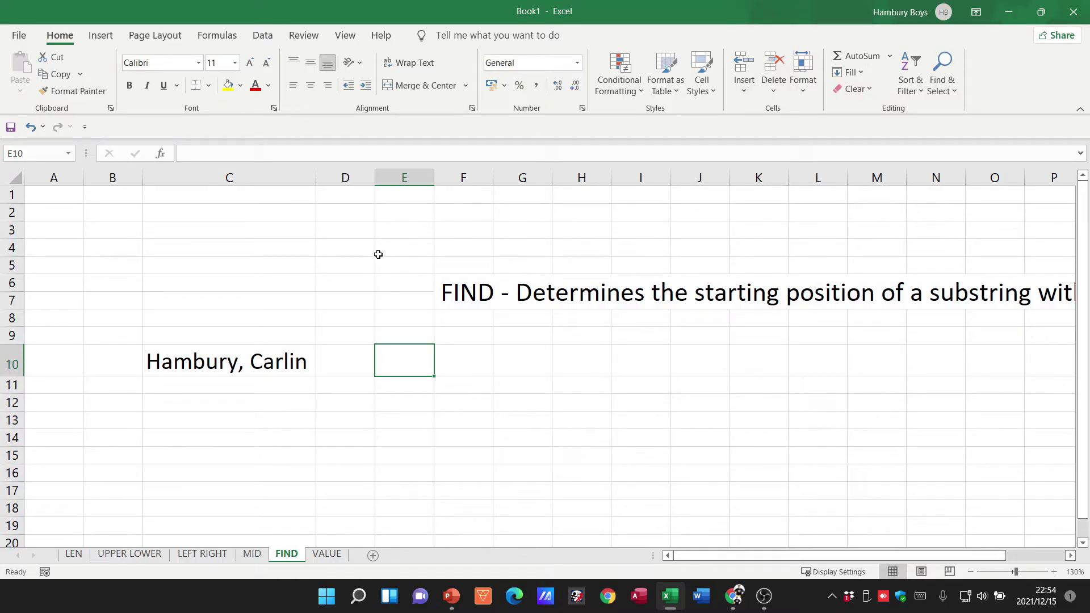
drag(375, 177, 348, 179)
drag(396, 178, 396, 178)
key(ctrl+z)
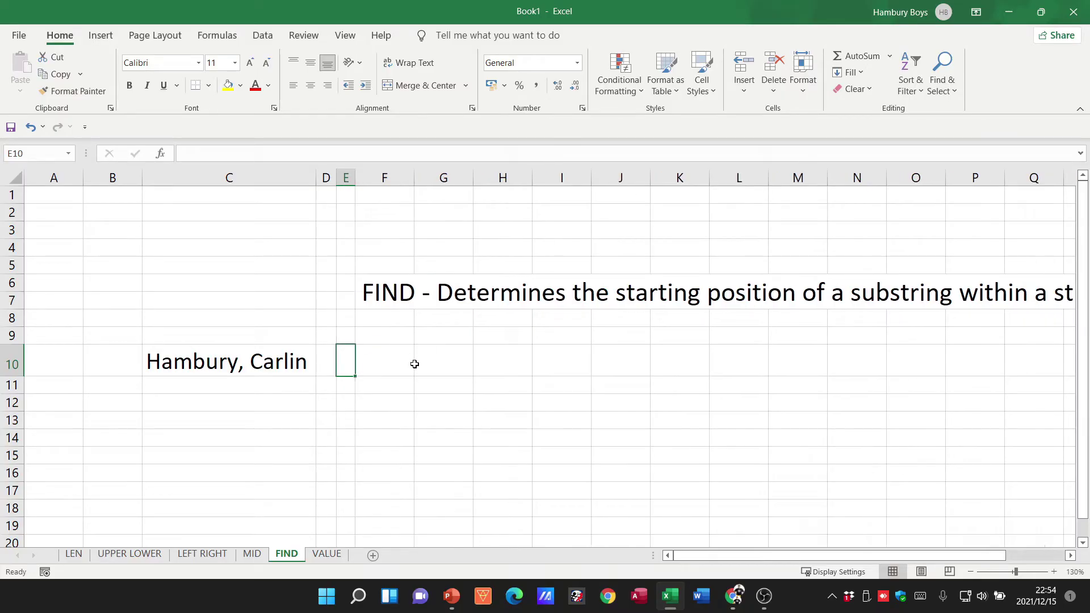
click(382, 361)
click(250, 62)
click(250, 62)
click(250, 62)
click(250, 62)
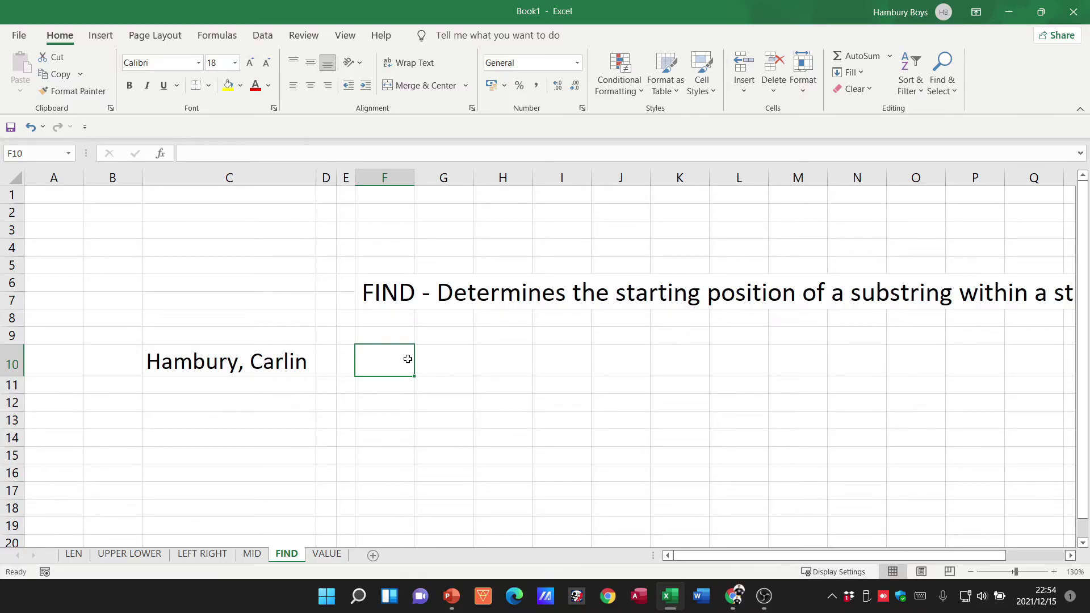
Step: Enter =FIND("; ";C10) in F10, which currently returns #VALUE!
text(=find()
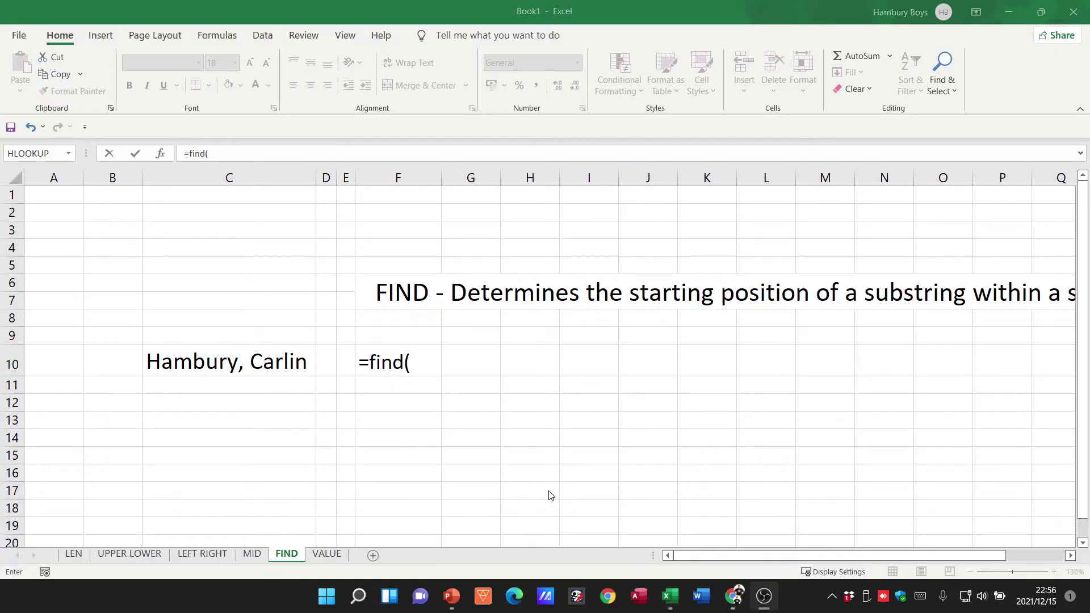
click(419, 360)
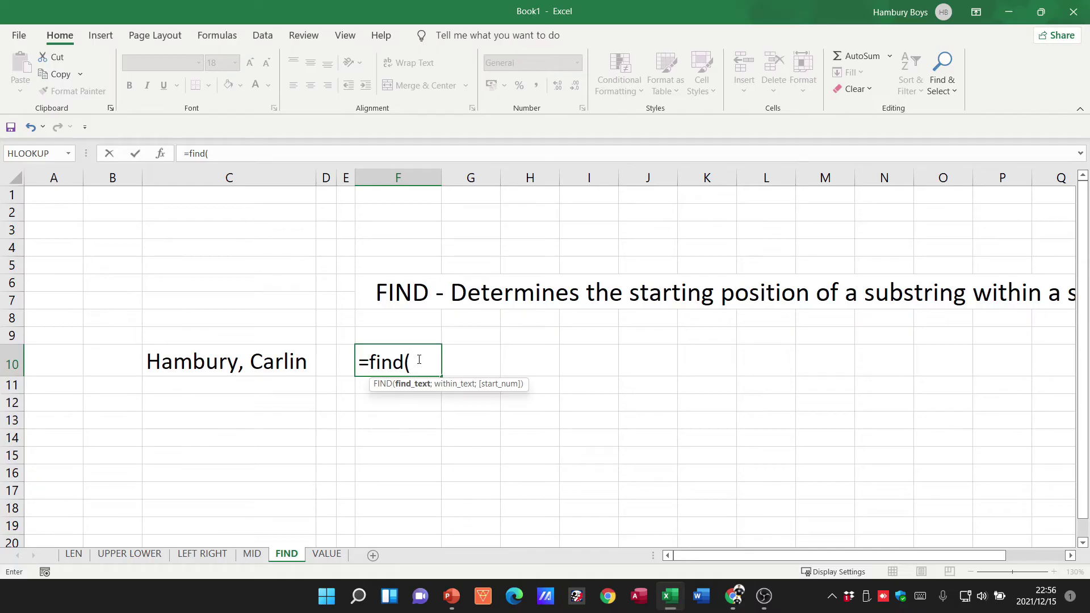
text("; ";)
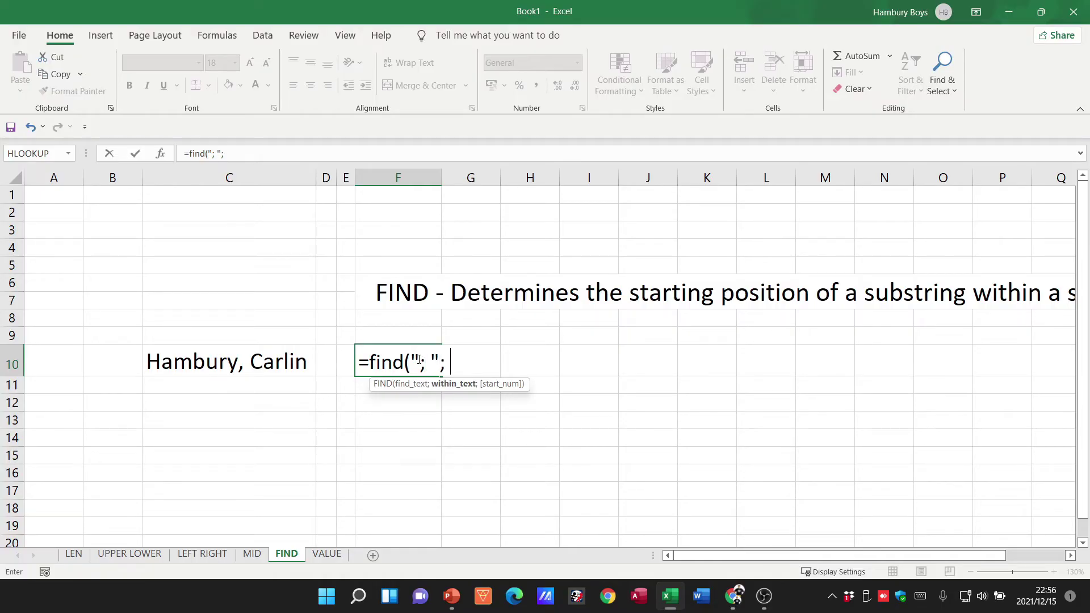
click(267, 361)
text())
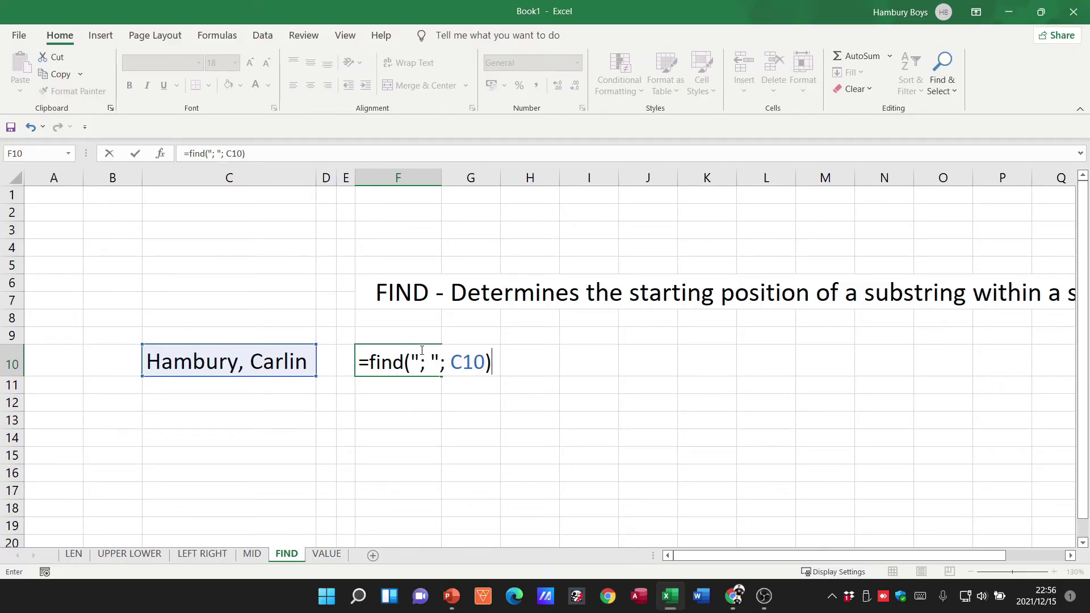
key(Return)
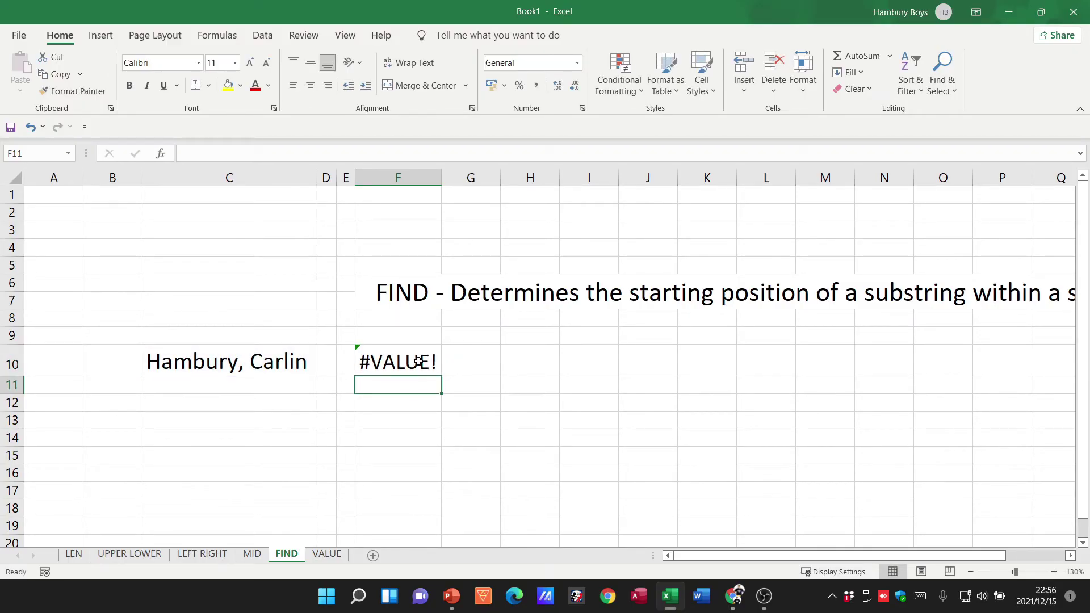
Step: Replace the comma after the surname in C10 with a semicolon
double_click(238, 362)
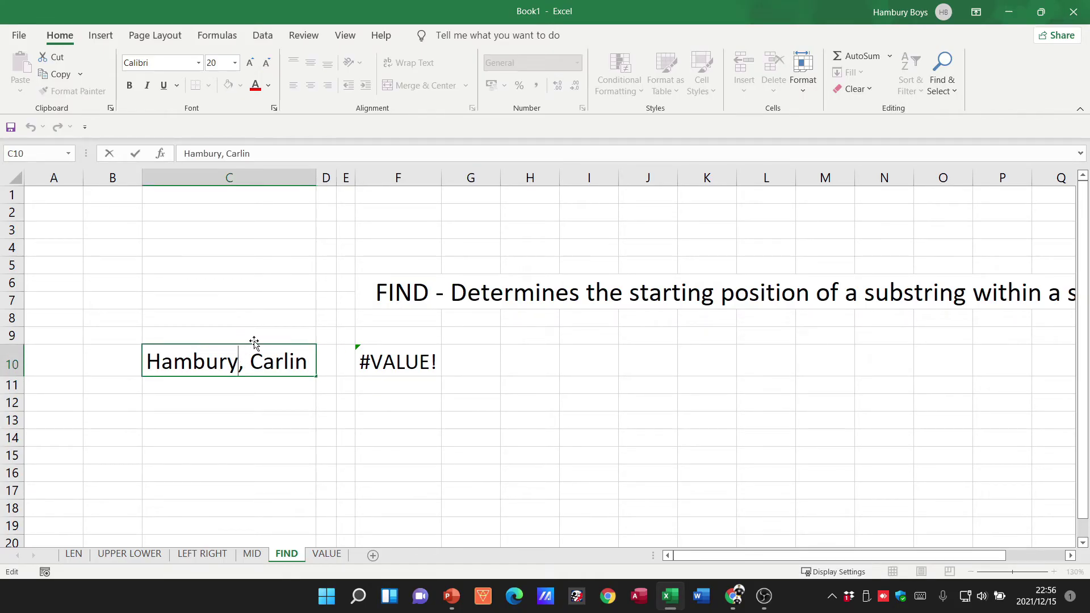
key(Delete)
text(;)
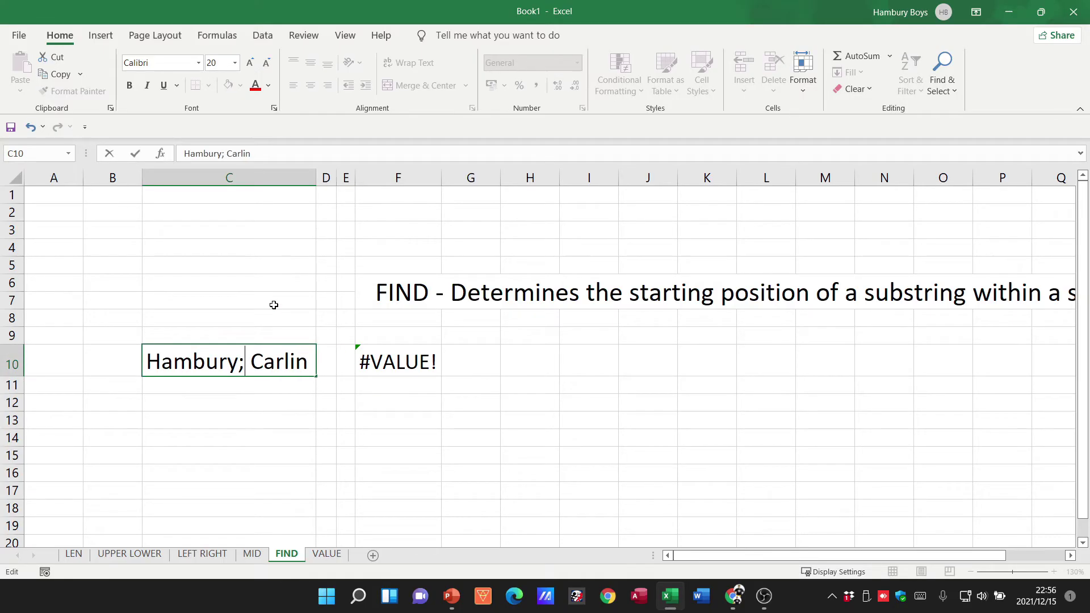
key(Return)
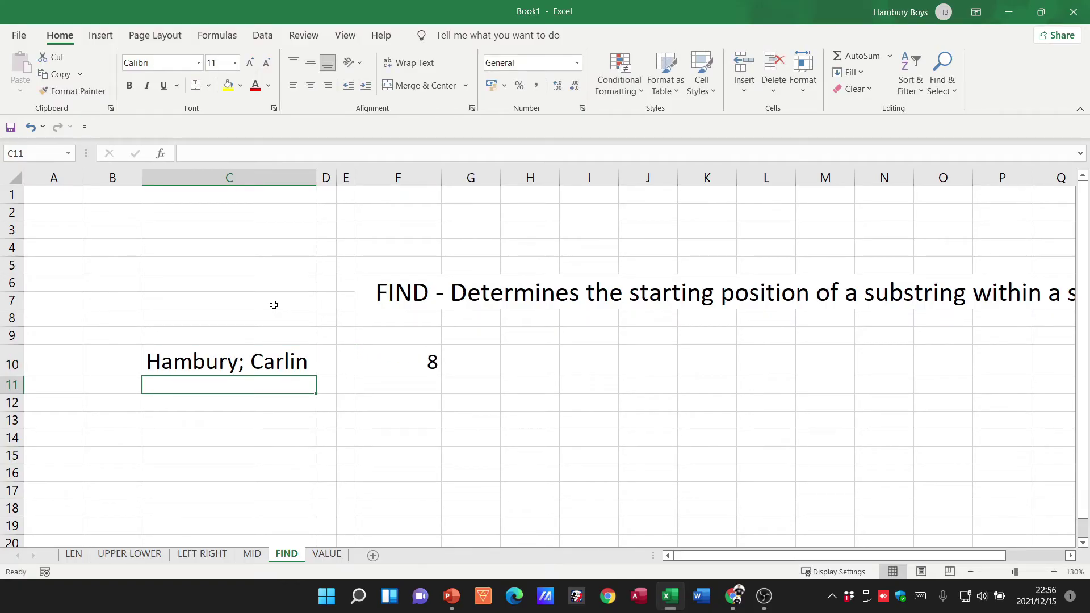
Step: Confirm F10's FIND formula now returns 8, then go to the VALUE sheet
double_click(411, 351)
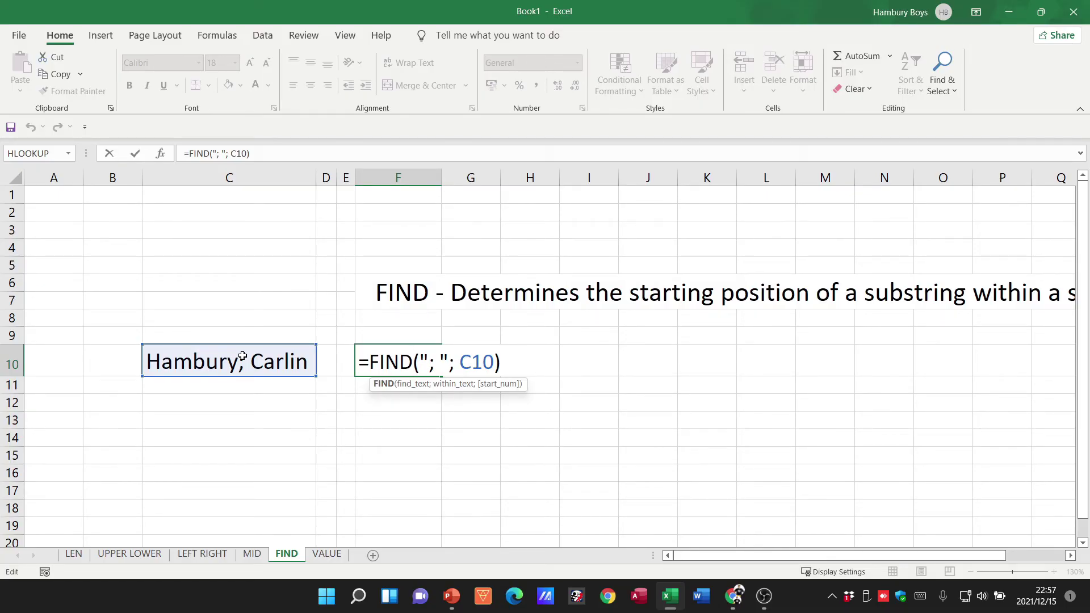
key(ctrl+Return)
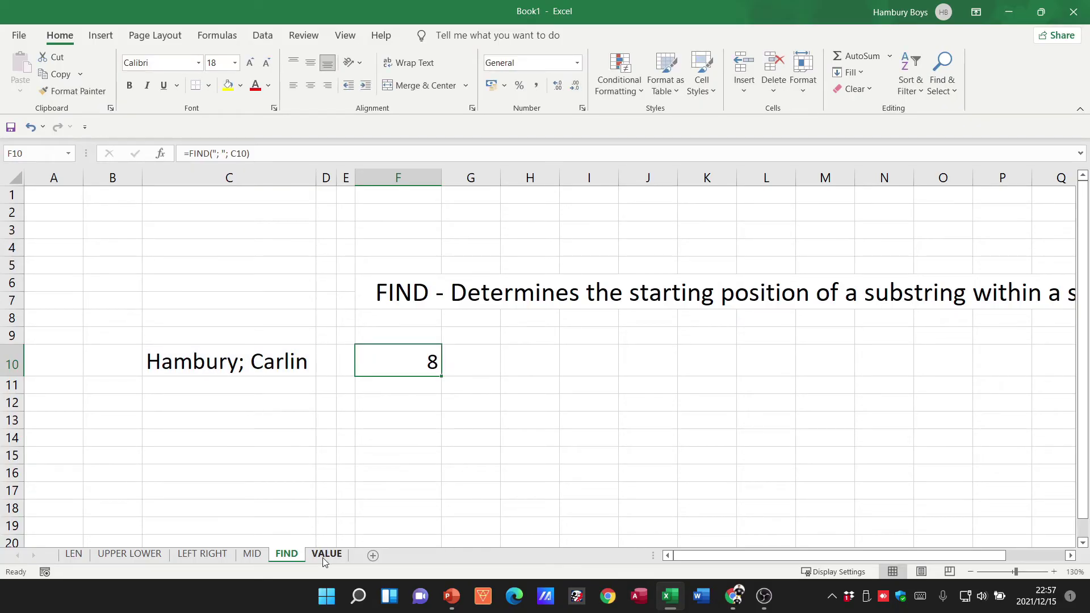
click(325, 554)
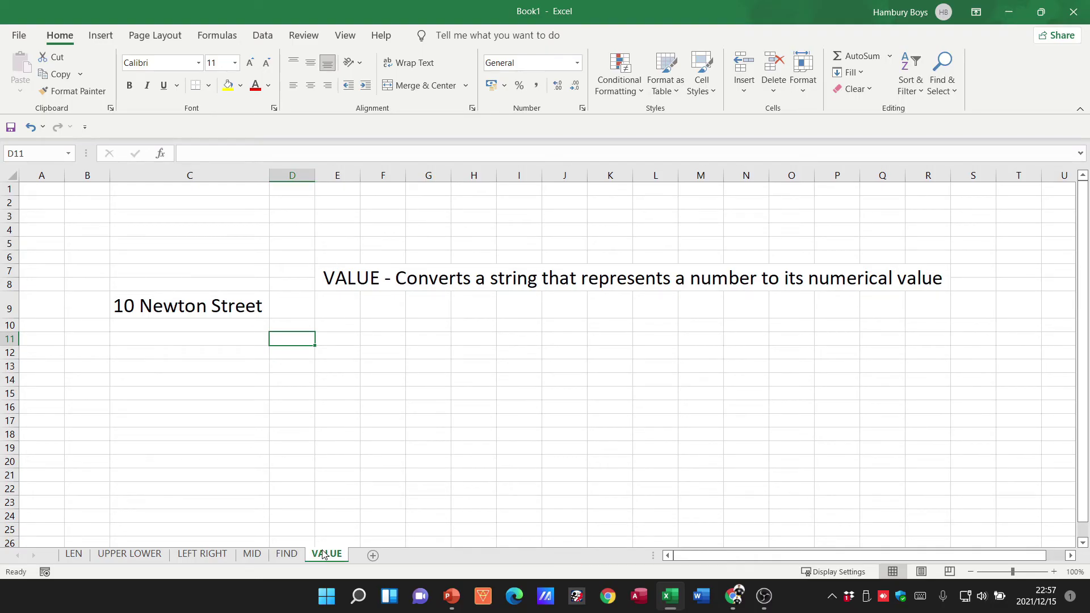
Step: At 140% zoom, enter =VALUE(C9) in E9, which returns #VALUE!
click(329, 314)
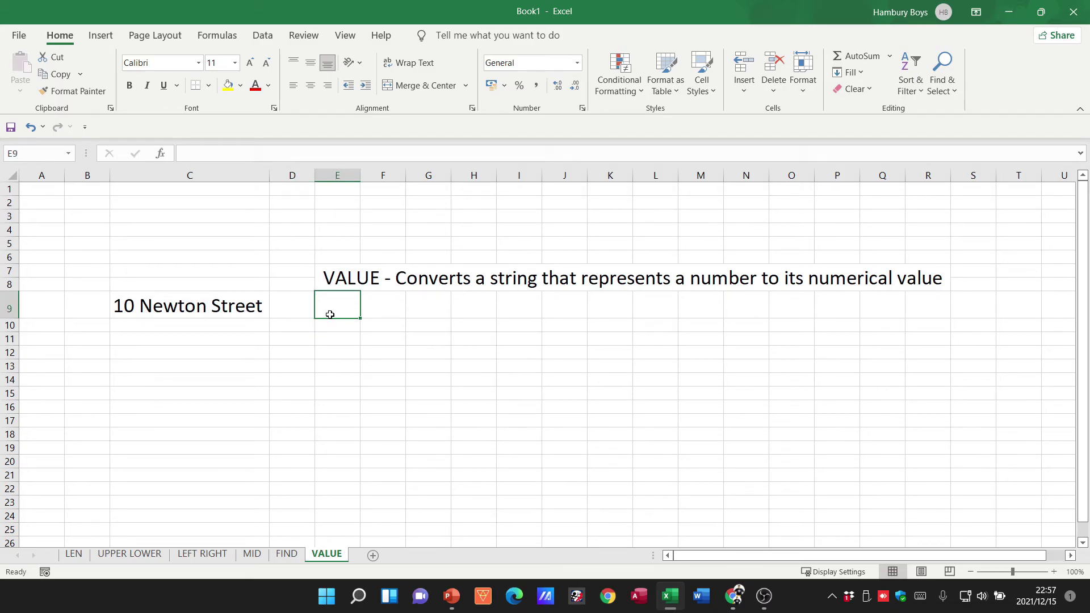
click(1055, 572)
click(1054, 571)
click(1054, 572)
click(1054, 572)
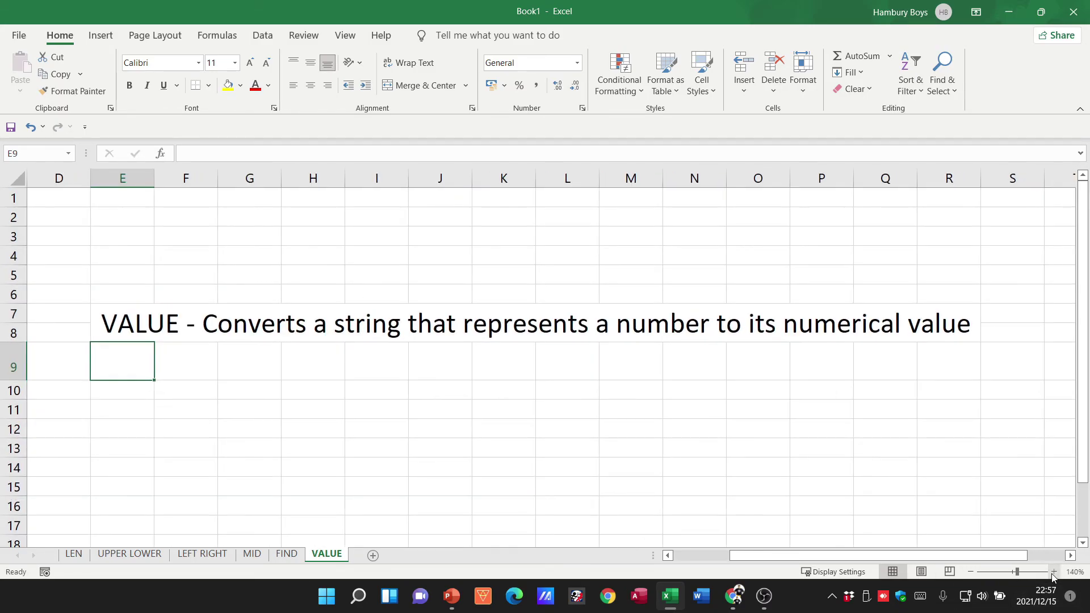
drag(889, 559, 833, 560)
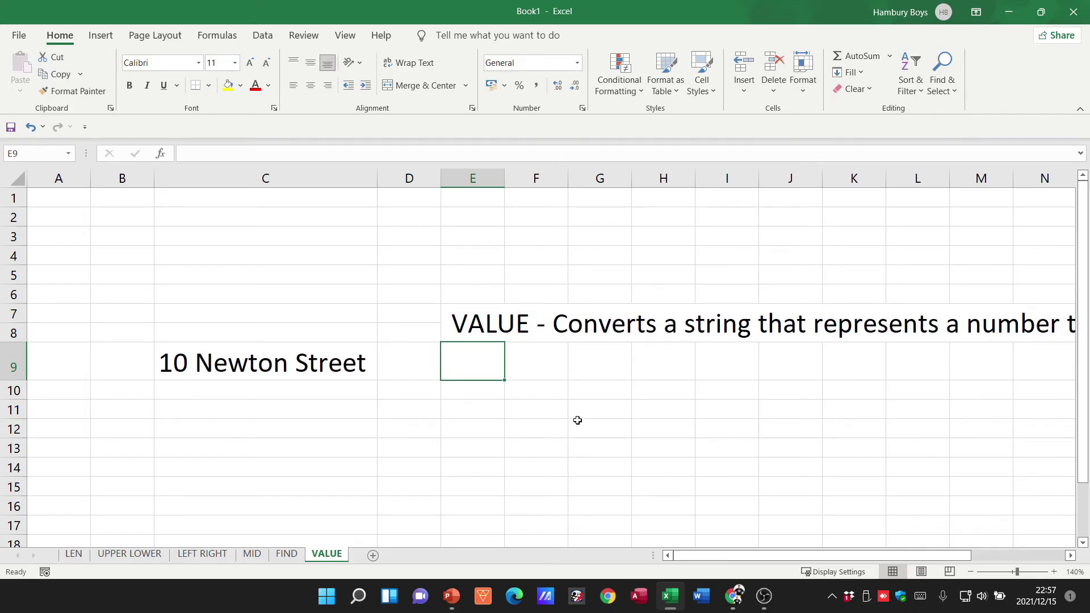
text(=value)
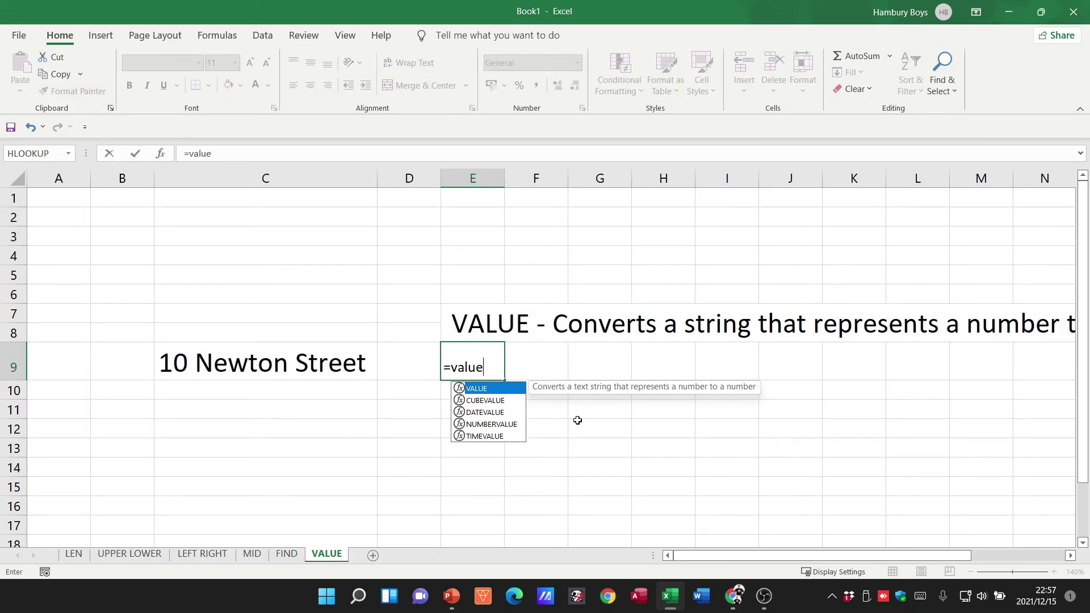
text(()
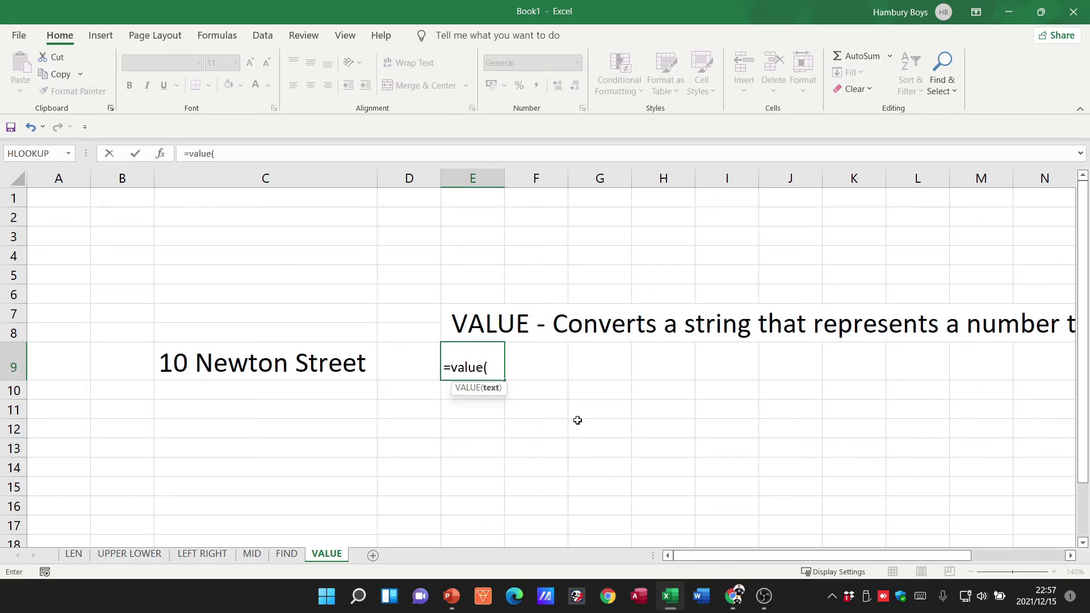
click(310, 354)
text())
key(Return)
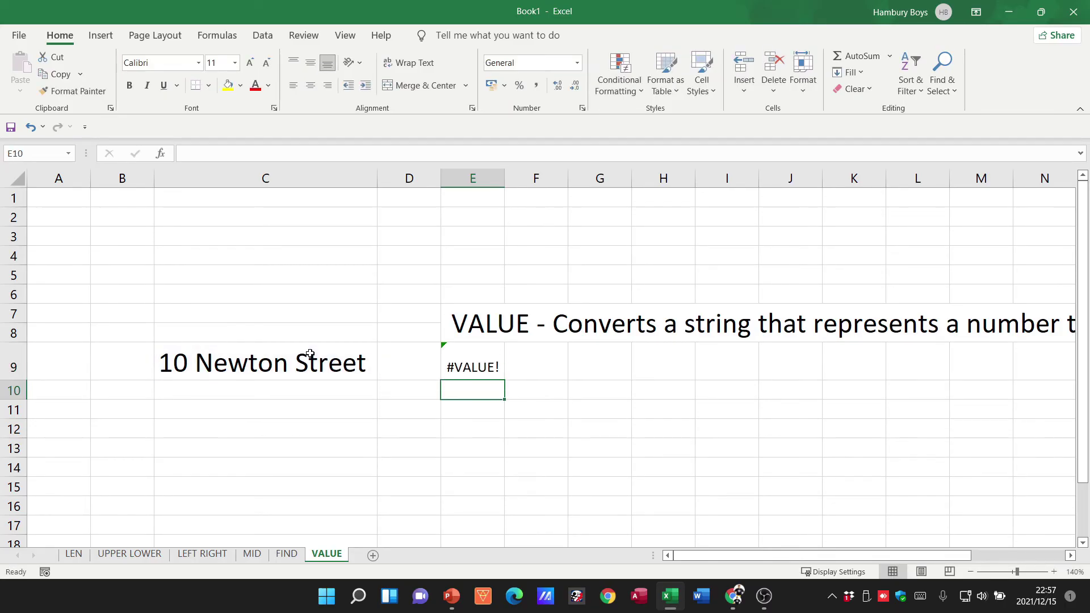
Step: Increase the font size of E9's #VALUE! result by two steps
click(473, 359)
click(251, 63)
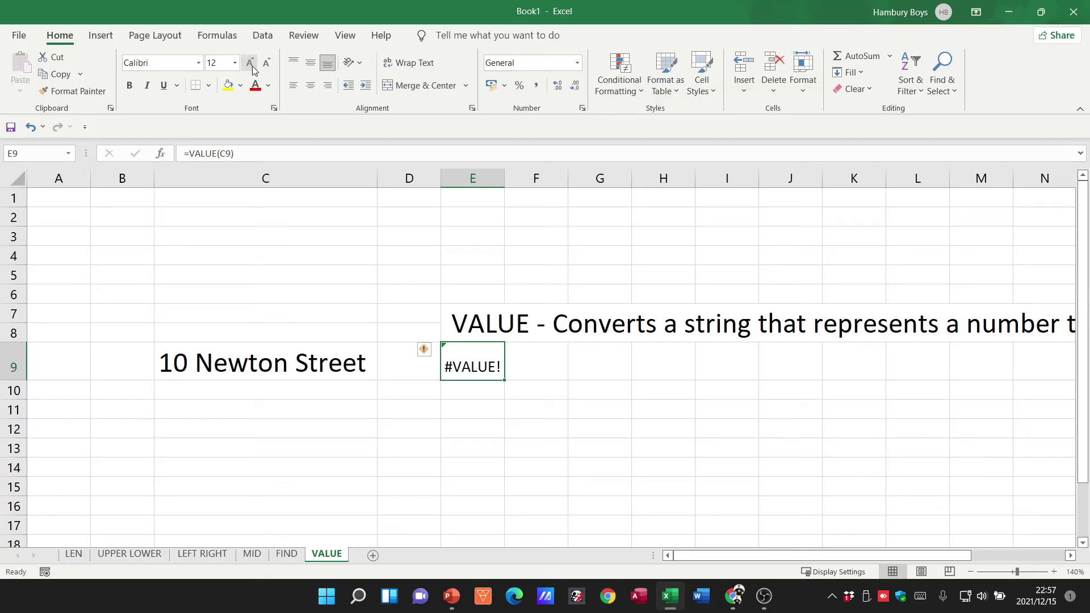
click(251, 64)
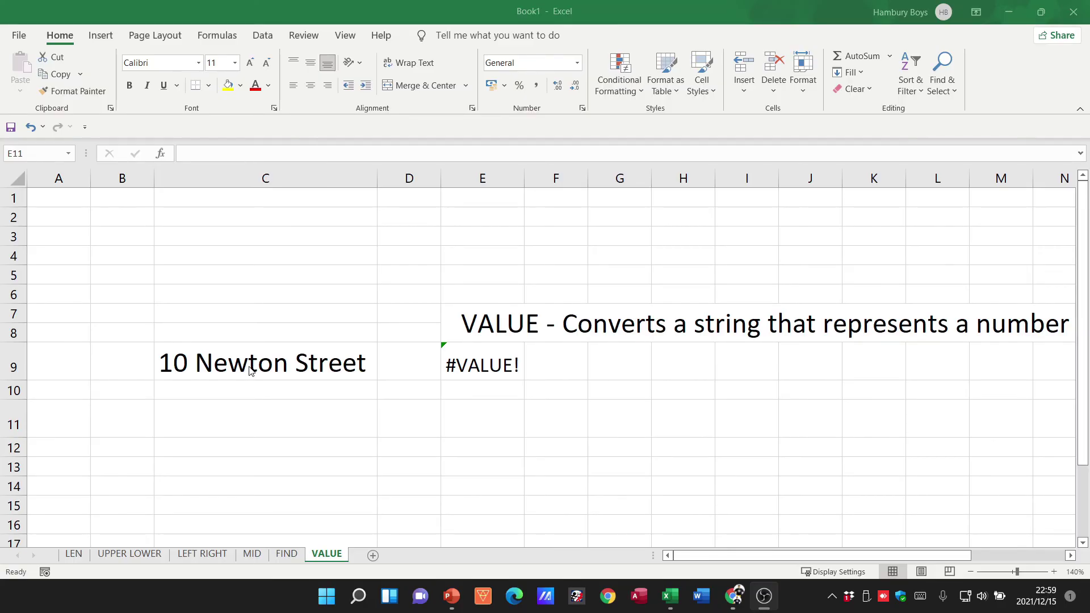
Step: Enter the date 1 jan 2021 in C11, shown as 01-Jan-21
key(BackSpace)
click(287, 412)
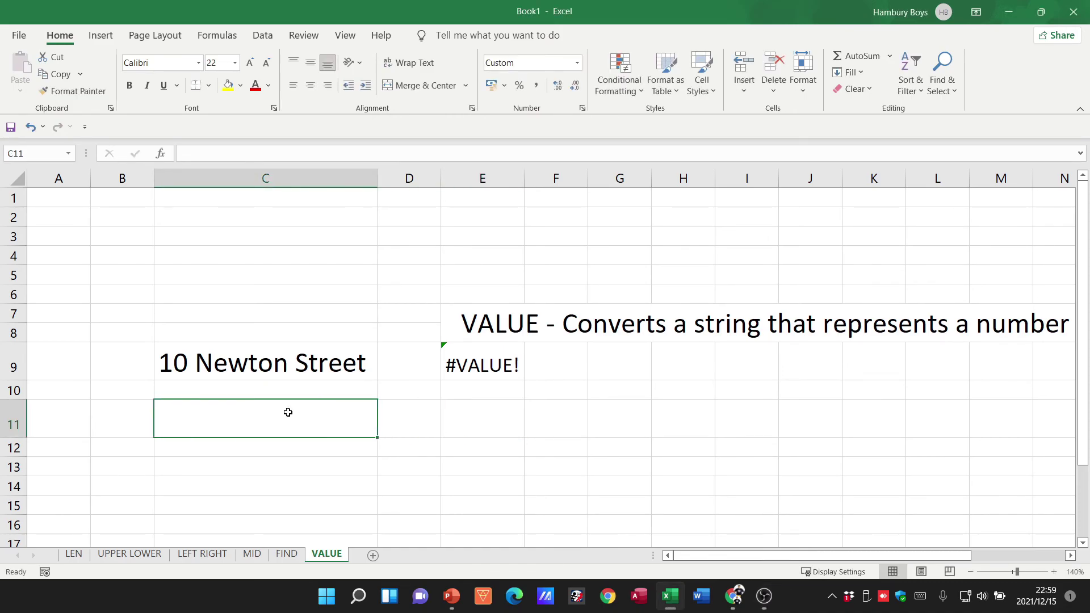
text(1 jan 2021)
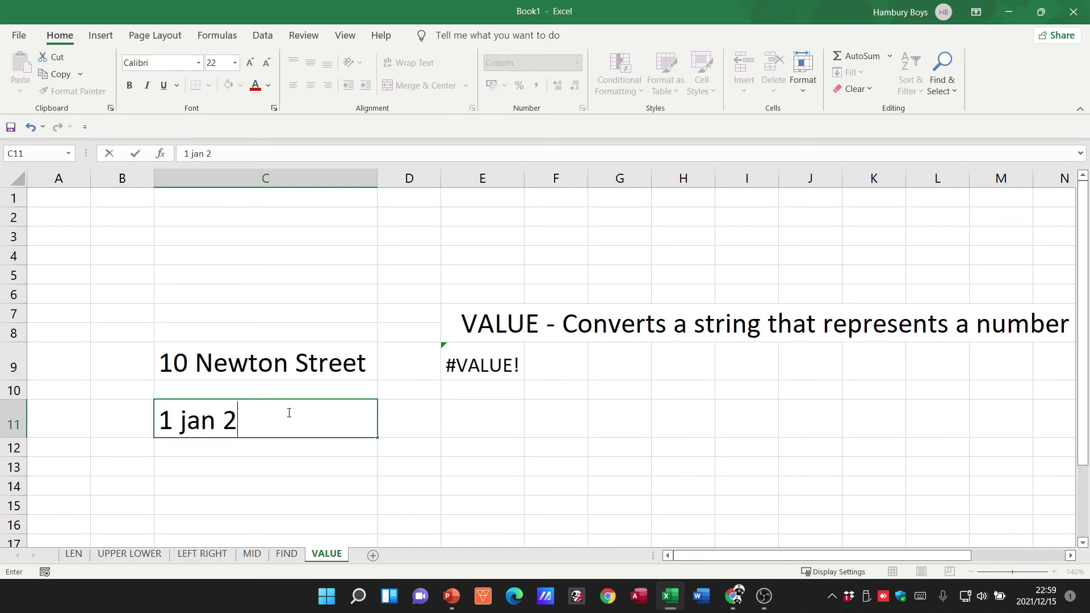
key(Tab)
key(Tab)
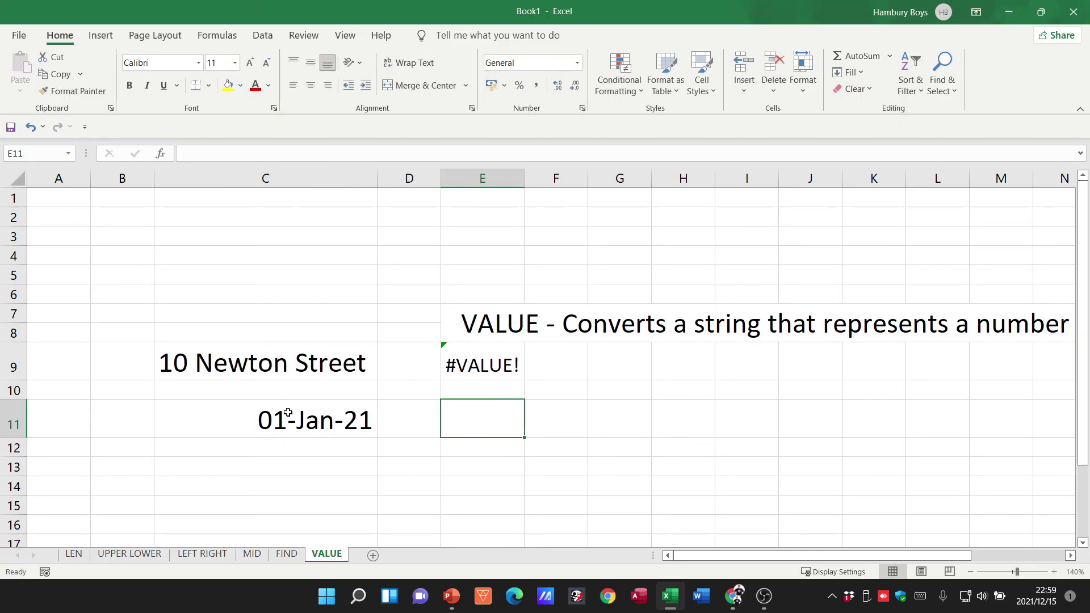
Step: Enter =VALUE(C11) in E11 to convert the date to 44197, then check the formula
text(=value()
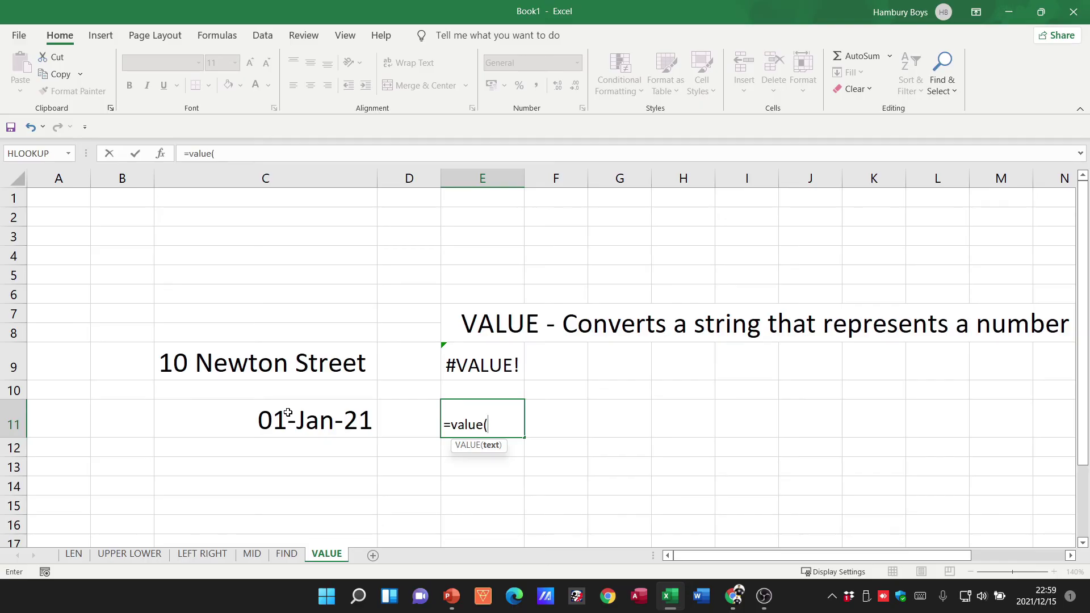
click(287, 413)
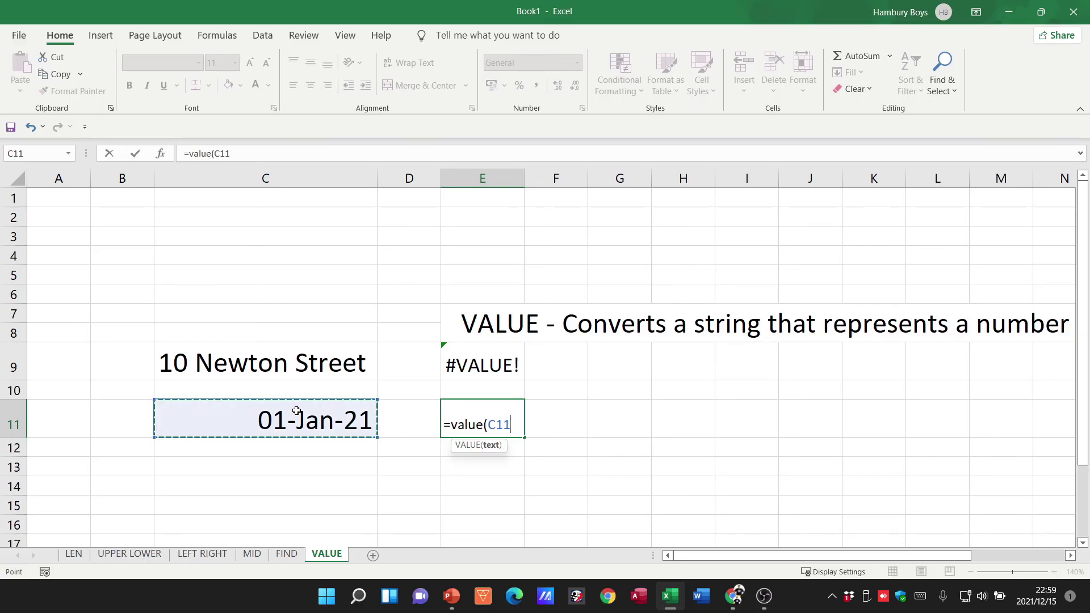
text())
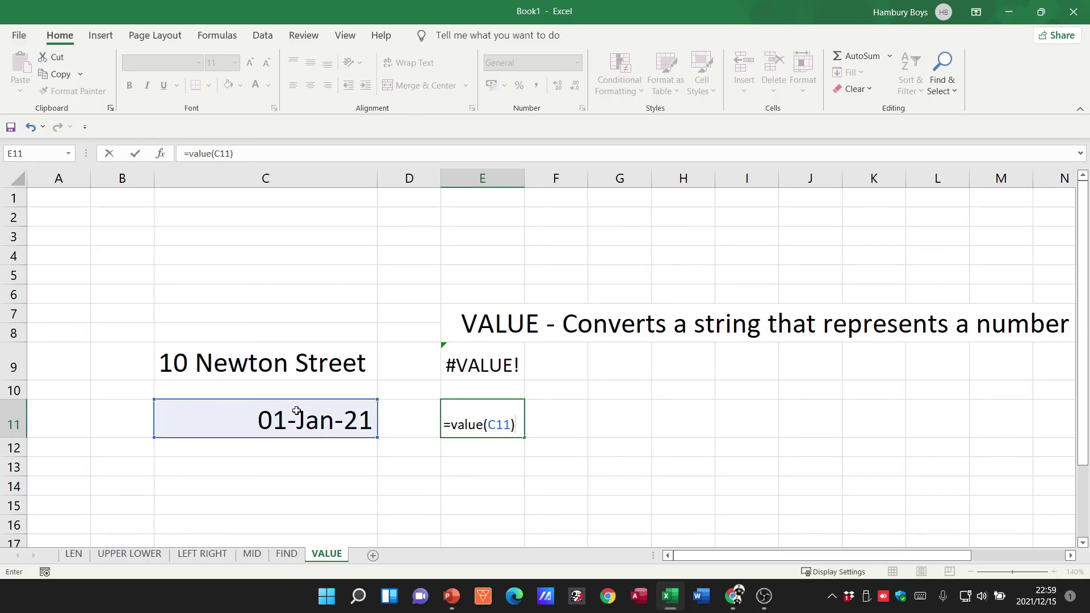
key(Return)
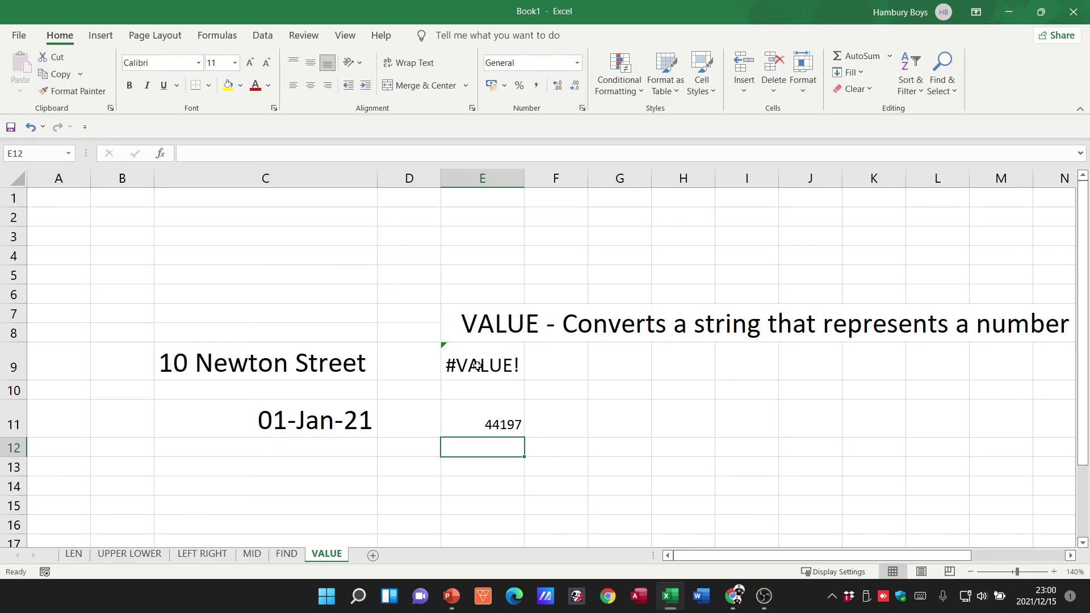
double_click(495, 420)
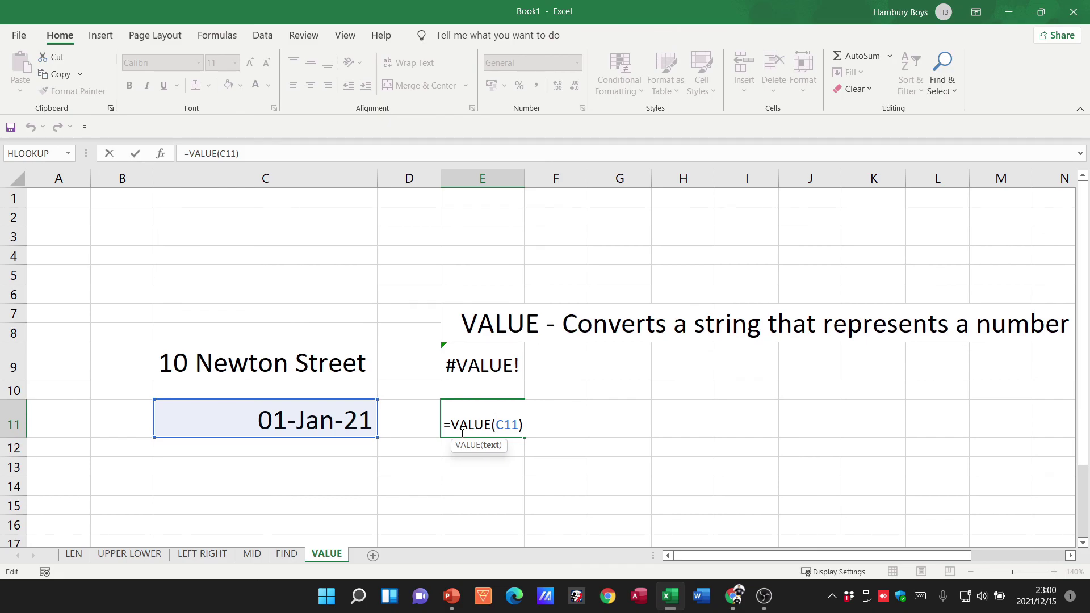
key(ctrl+Return)
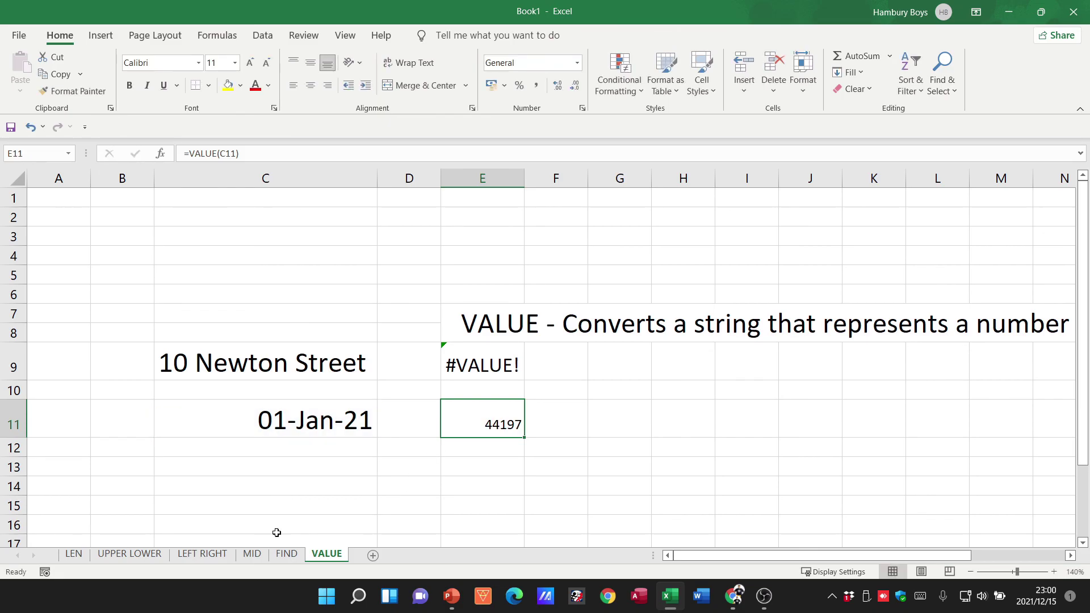